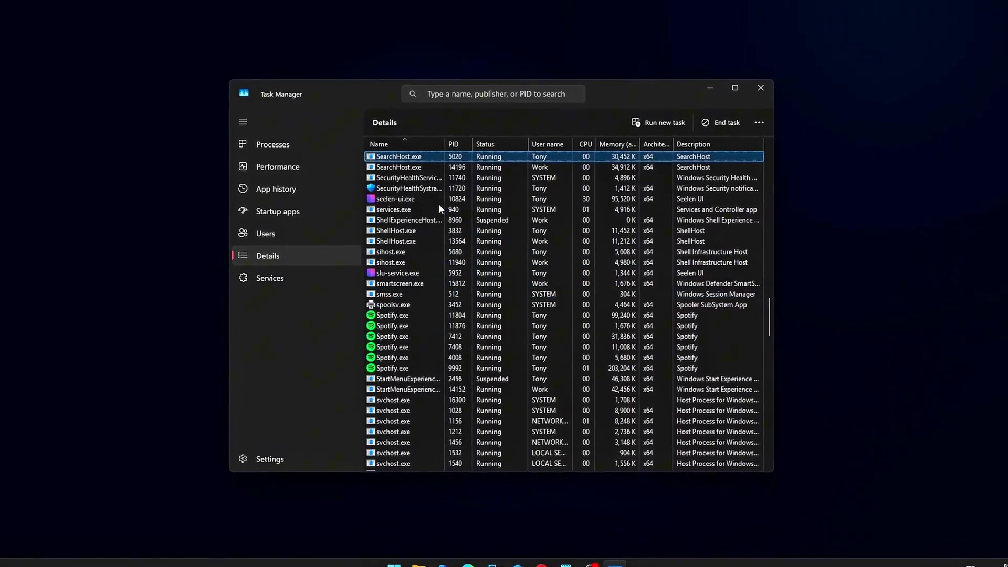
Step: Open the Set affinity dialog for the GameLoop AppMarket.exe process in Details
{"action": "key", "text": "Down"}
{"action": "key", "text": "Down"}
{"action": "key", "text": "Down"}
{"action": "key", "text": "Down"}
{"action": "key", "text": "Down"}
{"action": "key", "text": "Down"}
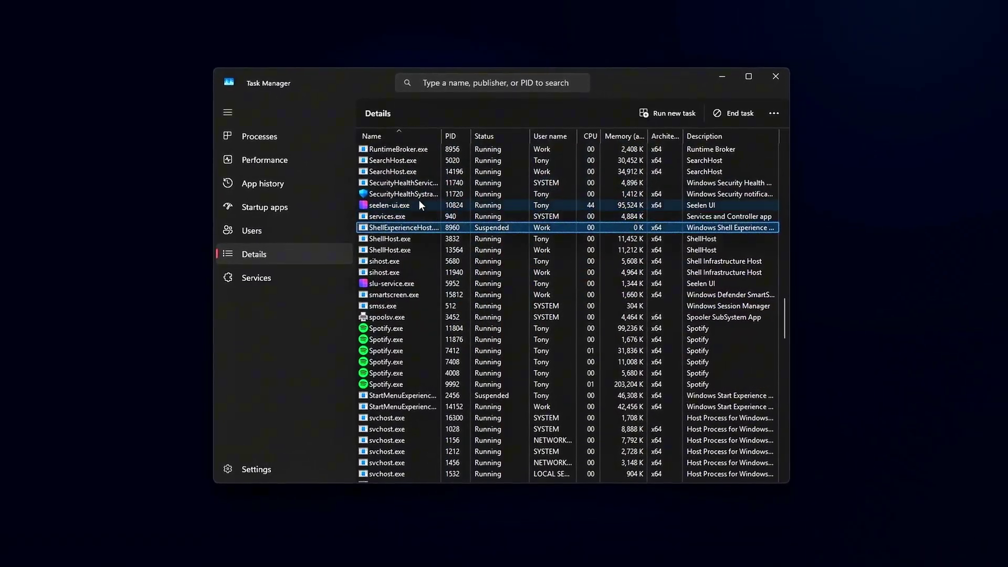
{"action": "key", "text": "Down"}
{"action": "key", "text": "Down"}
{"action": "key", "text": "Down"}
{"action": "key", "text": "Down"}
{"action": "key", "text": "Down"}
{"action": "key", "text": "Down"}
{"action": "key", "text": "Down"}
{"action": "key", "text": "Down"}
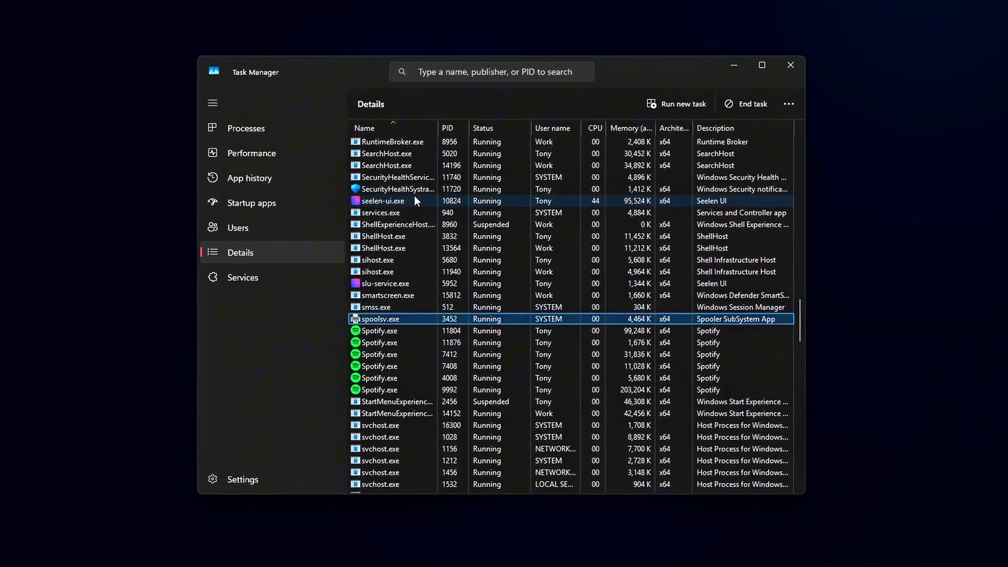
{"action": "scroll", "coordinate": [414, 195], "scroll_direction": "down", "scroll_amount": 6}
{"action": "scroll", "coordinate": [417, 223], "scroll_direction": "up", "scroll_amount": 6}
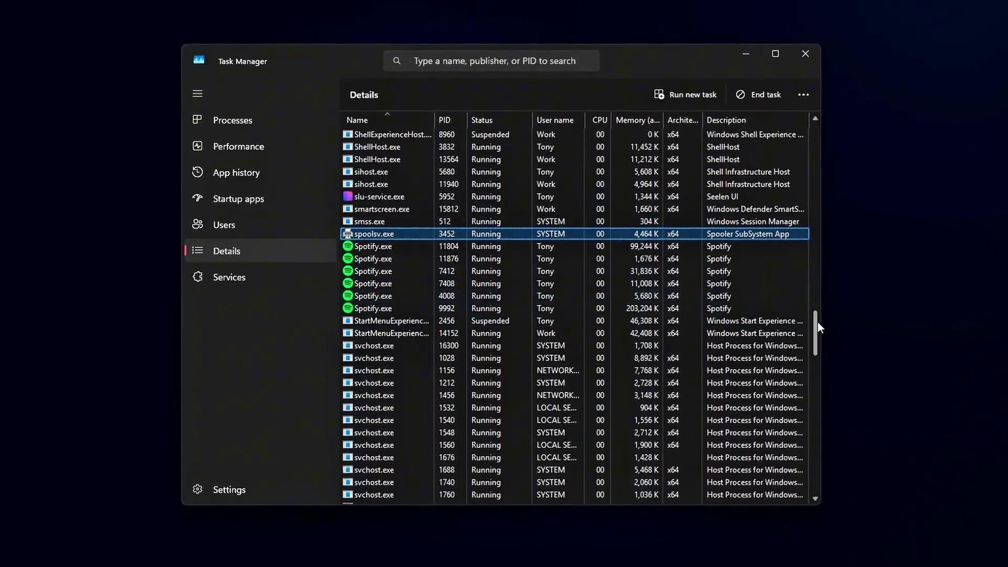
{"action": "left_click_drag", "start_coordinate": [818, 322], "coordinate": [815, 115]}
{"action": "left_click", "coordinate": [392, 175]}
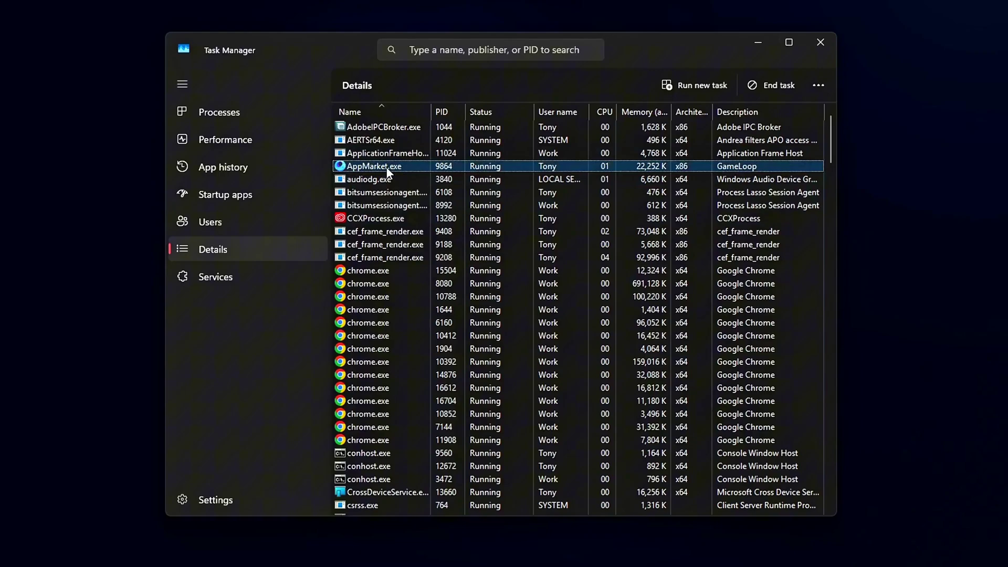
{"action": "right_click", "coordinate": [387, 168]}
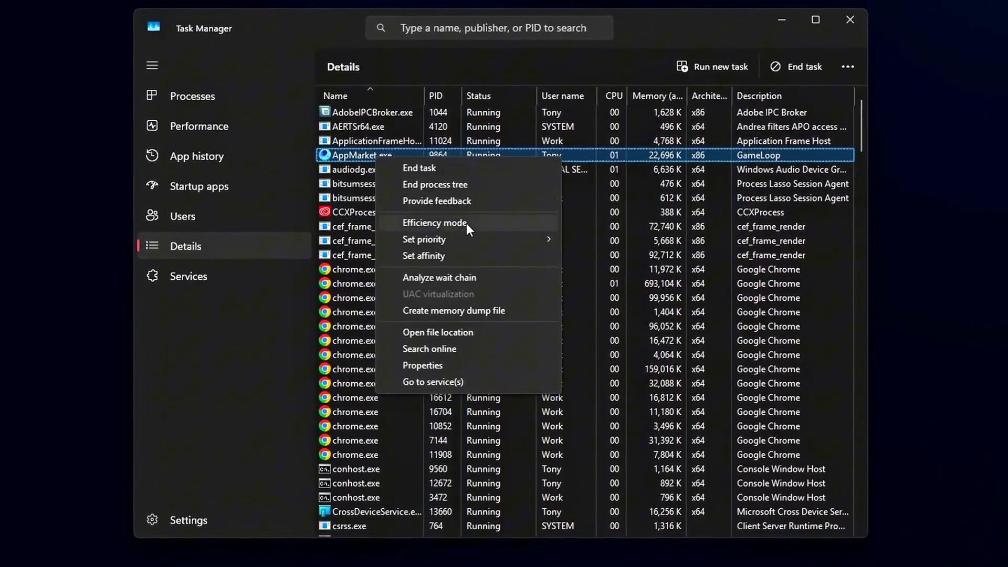
{"action": "left_click", "coordinate": [467, 254]}
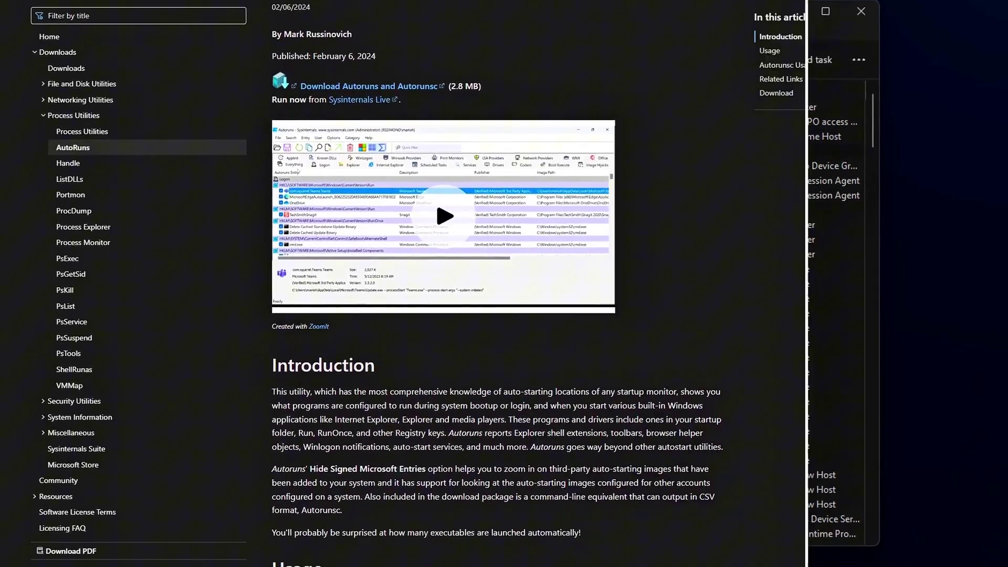
{"action": "scroll", "coordinate": [498, 315], "scroll_direction": "down", "scroll_amount": 3}
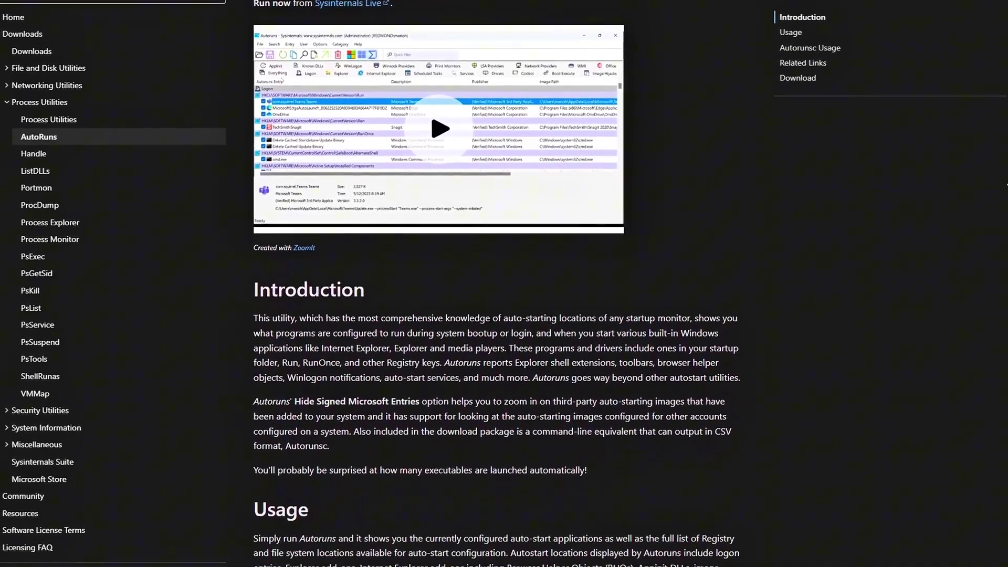
{"action": "scroll", "coordinate": [498, 315], "scroll_direction": "down", "scroll_amount": 3}
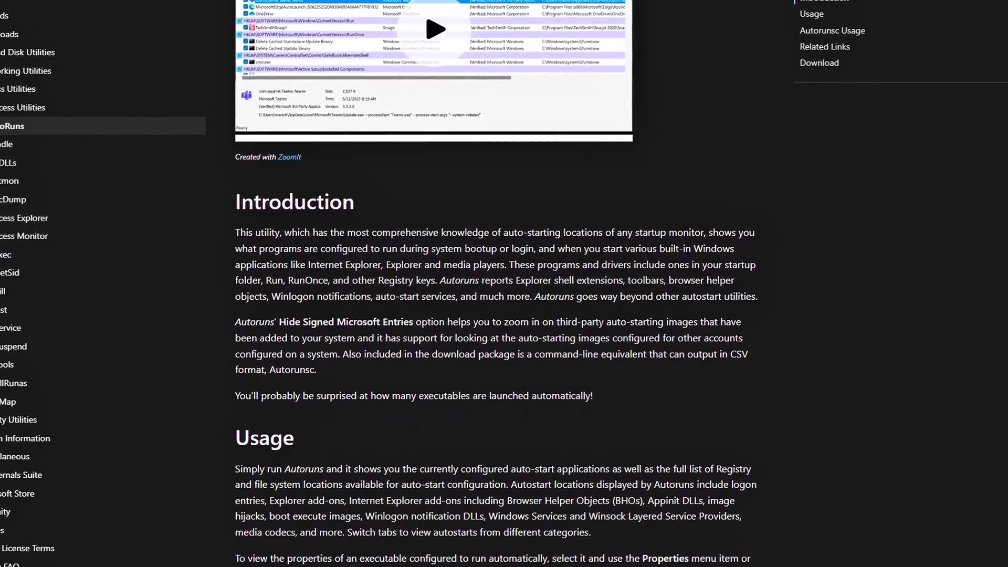
{"action": "scroll", "coordinate": [498, 315], "scroll_direction": "down", "scroll_amount": 3}
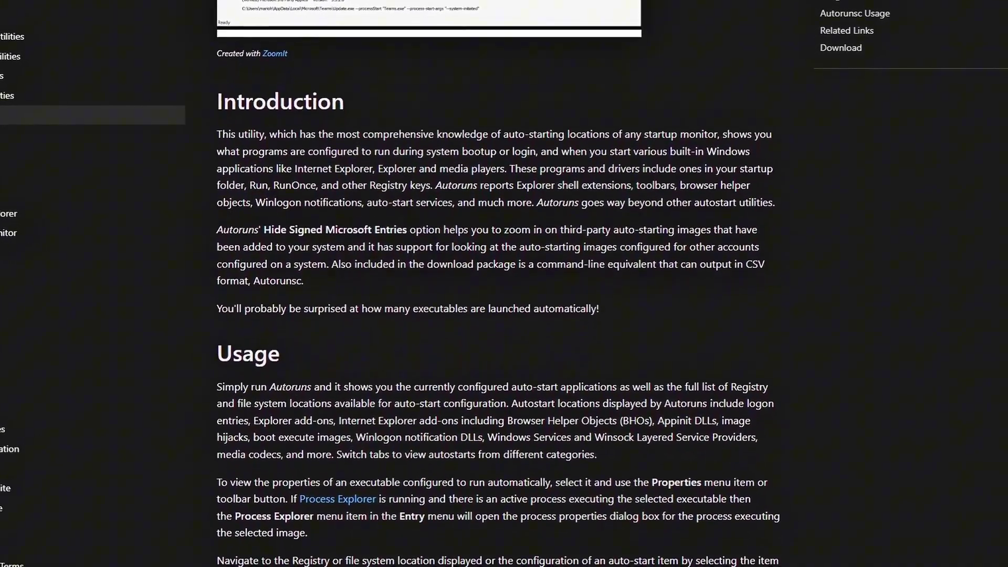
{"action": "scroll", "coordinate": [499, 315], "scroll_direction": "down", "scroll_amount": 3}
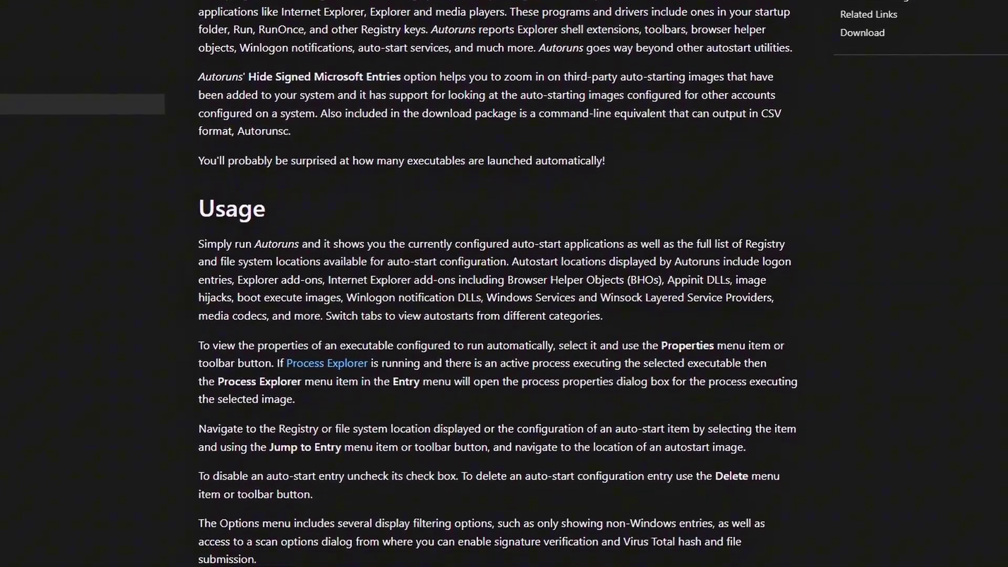
{"action": "scroll", "coordinate": [498, 315], "scroll_direction": "down", "scroll_amount": 5}
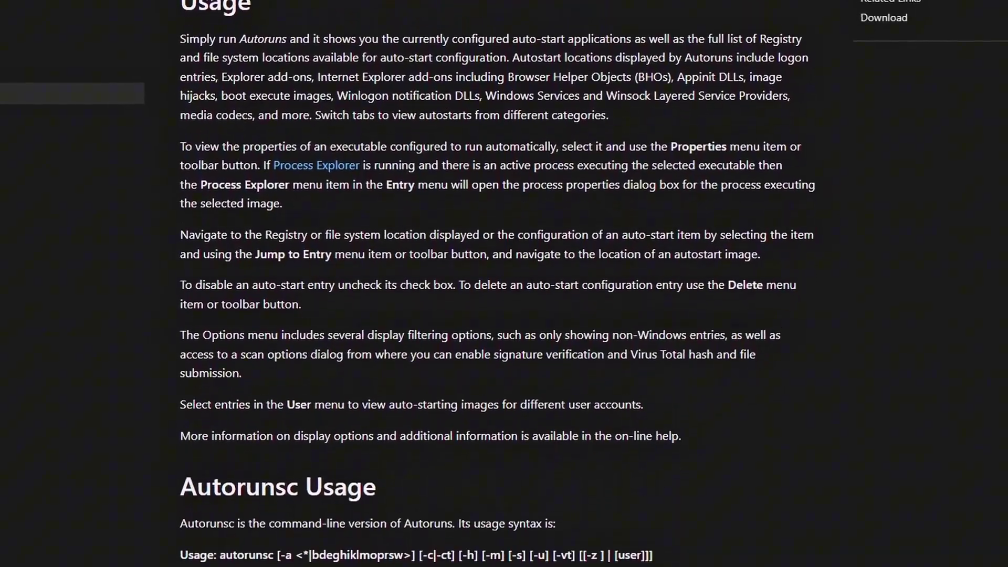
{"action": "scroll", "coordinate": [498, 315], "scroll_direction": "down", "scroll_amount": 2}
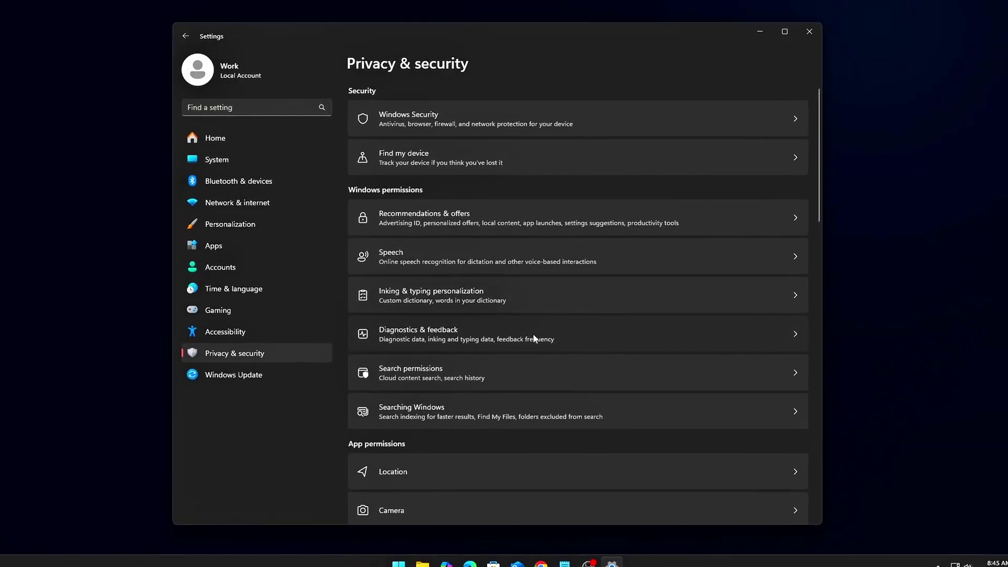
Step: In Diagnostics & feedback, turn optional diagnostic data on then off; expand diagnostic viewer and inking sections
{"action": "left_click", "coordinate": [533, 332]}
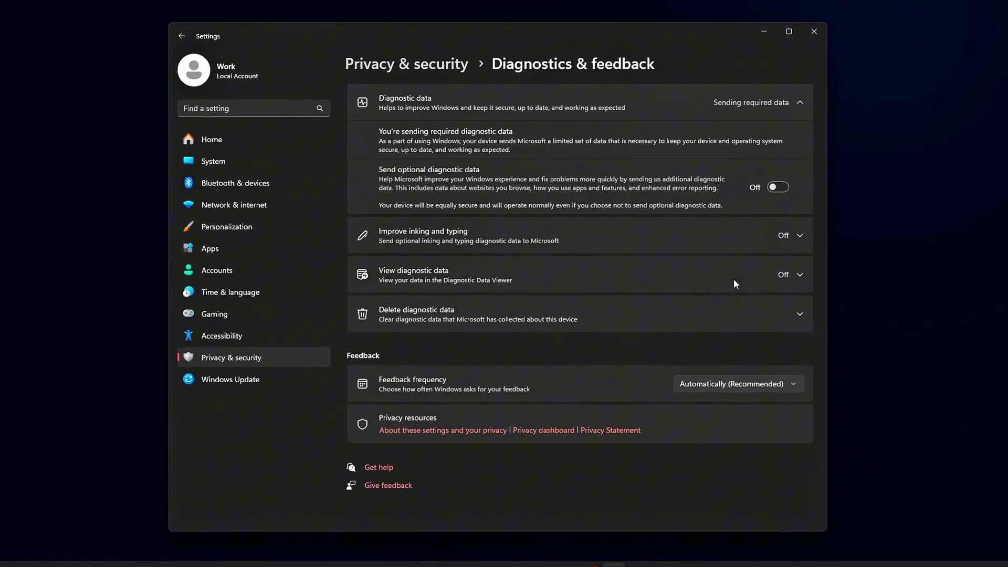
{"action": "left_click", "coordinate": [777, 187]}
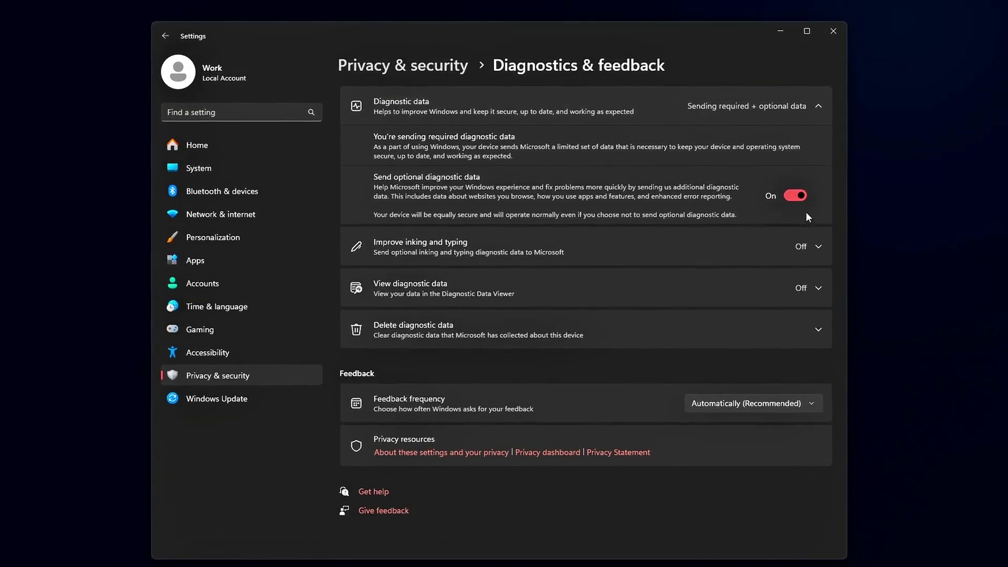
{"action": "left_click", "coordinate": [795, 195]}
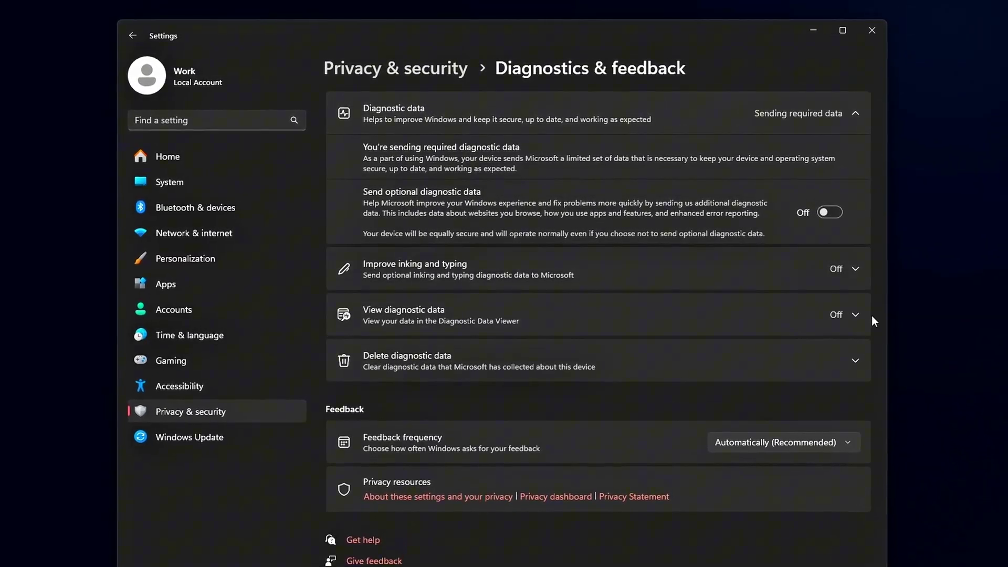
{"action": "left_click", "coordinate": [860, 315]}
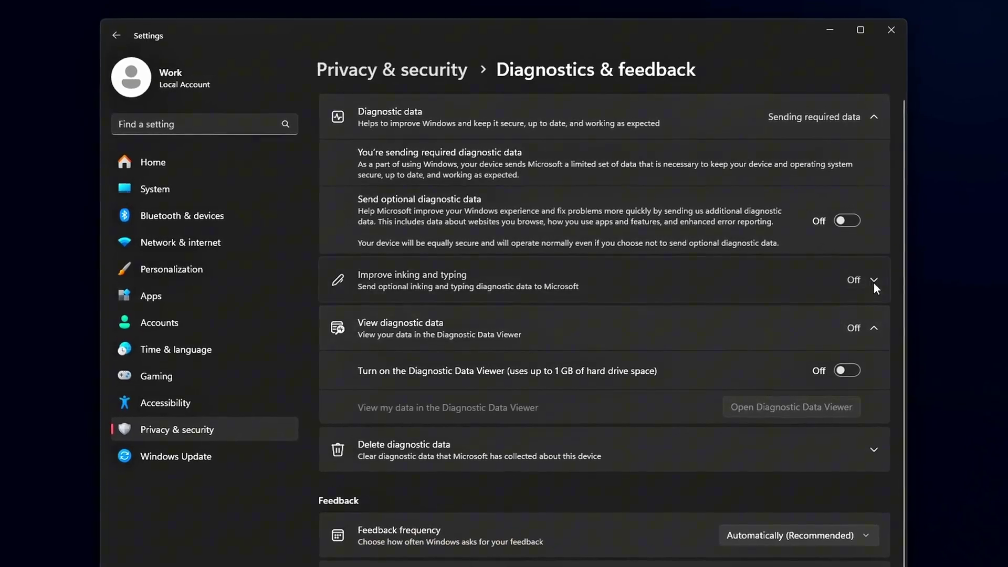
{"action": "left_click", "coordinate": [874, 281]}
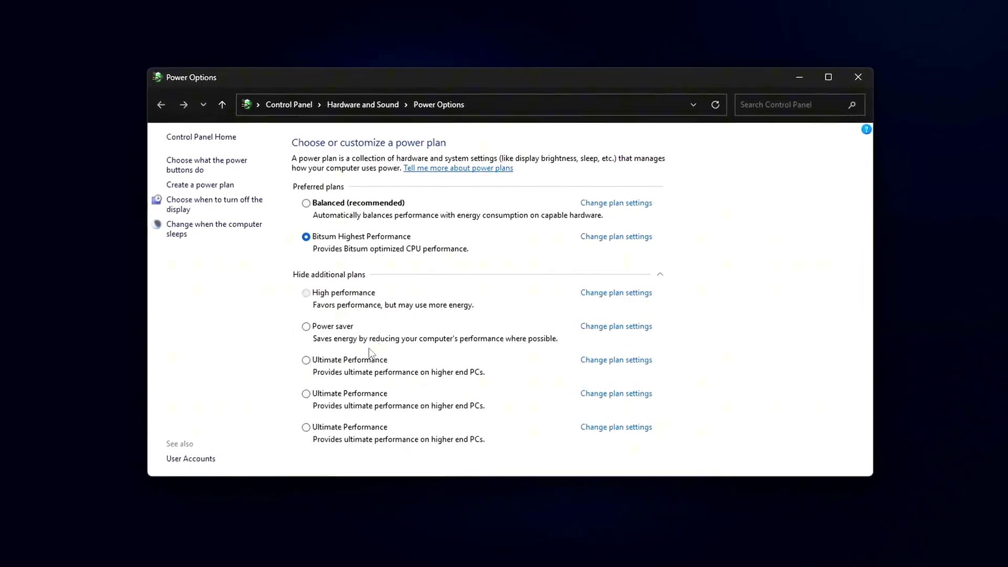
Step: Select the High performance power plan in Power Options
{"action": "left_click", "coordinate": [311, 293]}
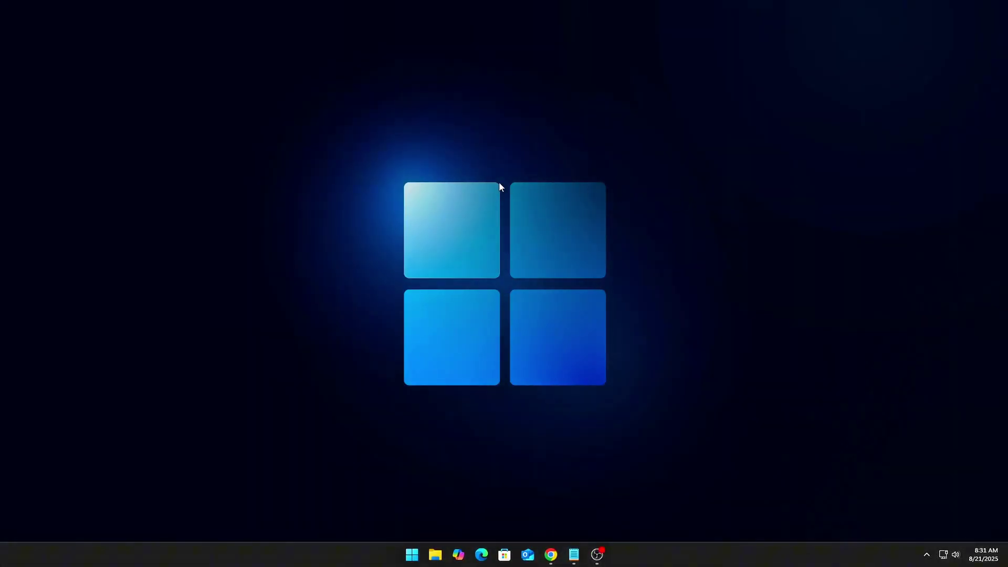
Step: Launch Power Options by running powercfg.cpl from the Run box
{"action": "key", "text": "super+r"}
{"action": "left_click_drag", "start_coordinate": [95, 438], "coordinate": [495, 223]}
{"action": "type", "text": "powercfg.cpl"}
{"action": "left_click", "coordinate": [487, 307]}
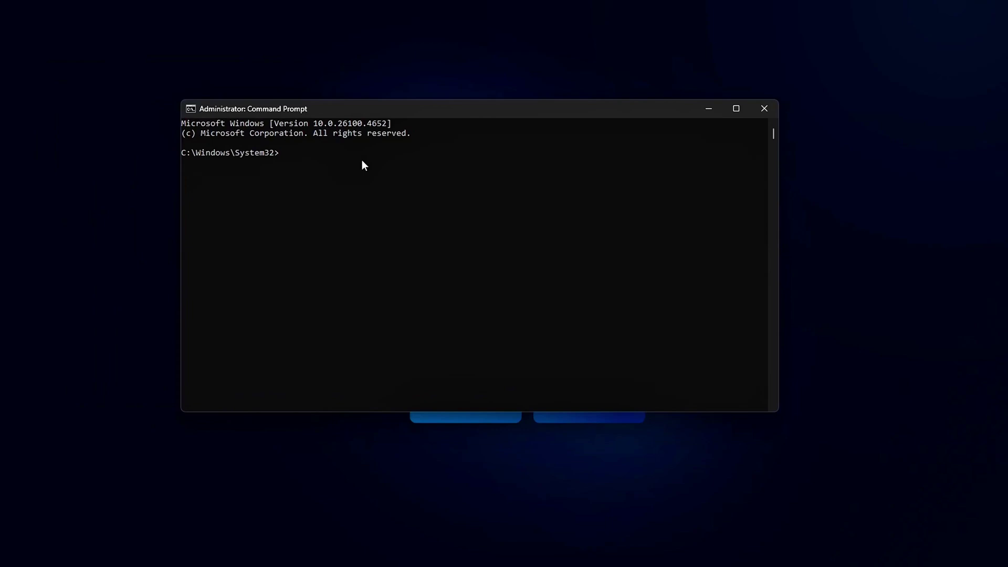
Step: Run powercfg -duplicatescheme e9a42b02-d5df-448d-aa00-03f14749eb61 and select the new scheme's GUID
{"action": "type", "text": "powercfg -duplicatescheme e9a42b02-d5df-448d-aa00-03f14749eb61"}
{"action": "key", "text": "Return"}
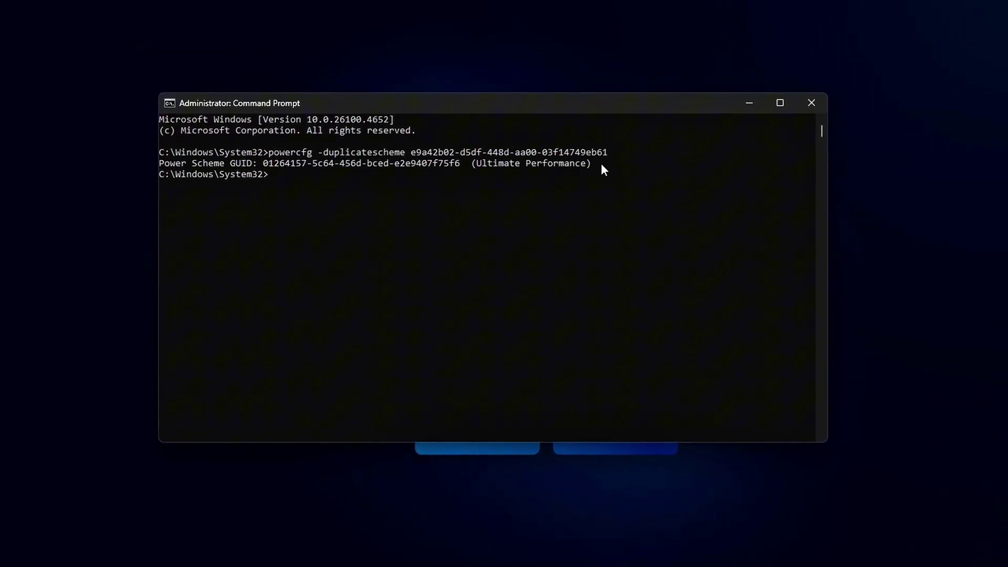
{"action": "left_click_drag", "start_coordinate": [587, 163], "coordinate": [442, 167]}
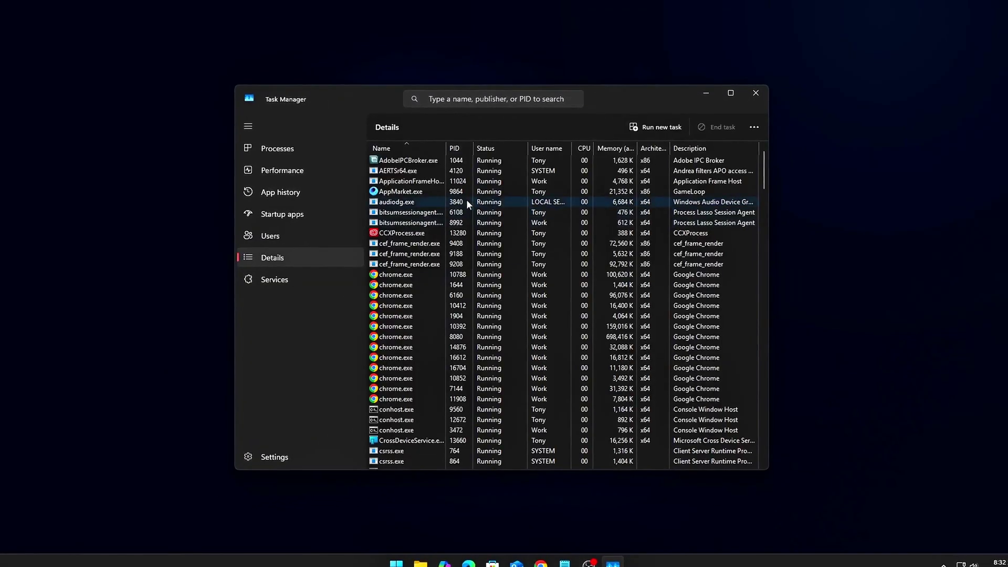
Step: Browse the Details process list from cef_frame_render down through SearchHost.exe to spoolsv.exe
{"action": "left_click", "coordinate": [431, 254]}
{"action": "scroll", "coordinate": [432, 256], "scroll_direction": "down", "scroll_amount": 3}
{"action": "scroll", "coordinate": [427, 257], "scroll_direction": "down", "scroll_amount": 18}
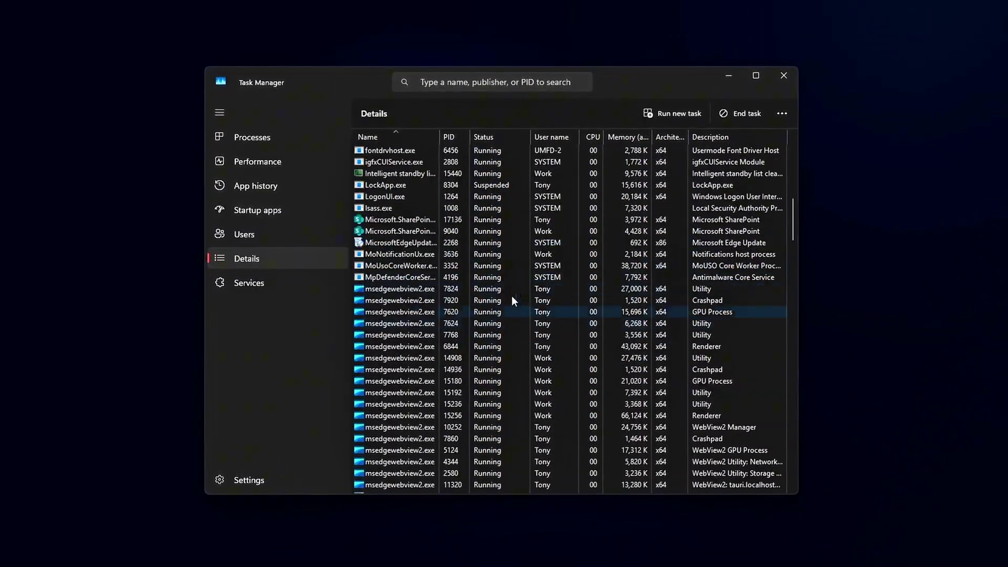
{"action": "scroll", "coordinate": [528, 288], "scroll_direction": "down", "scroll_amount": 15}
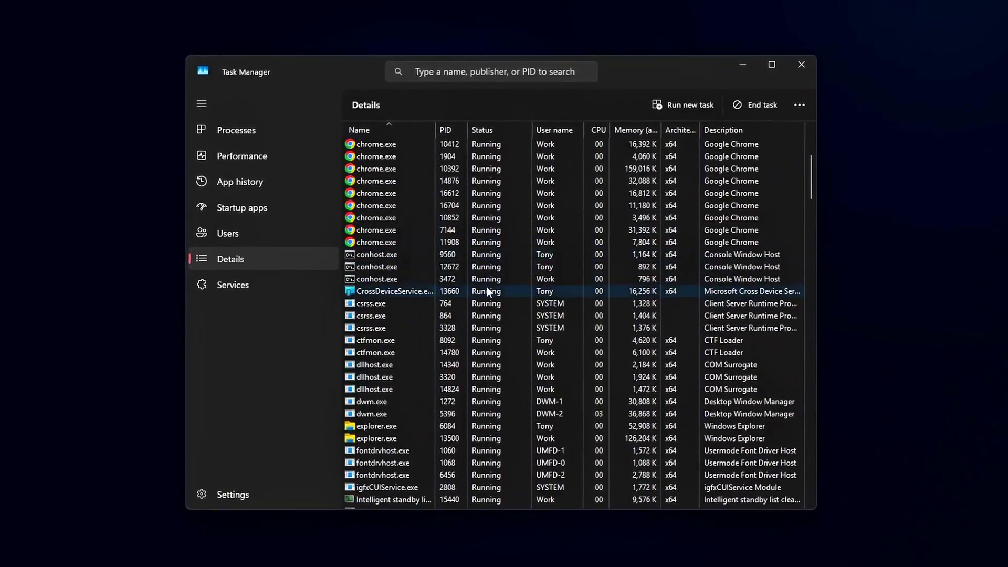
{"action": "scroll", "coordinate": [493, 291], "scroll_direction": "down", "scroll_amount": 6}
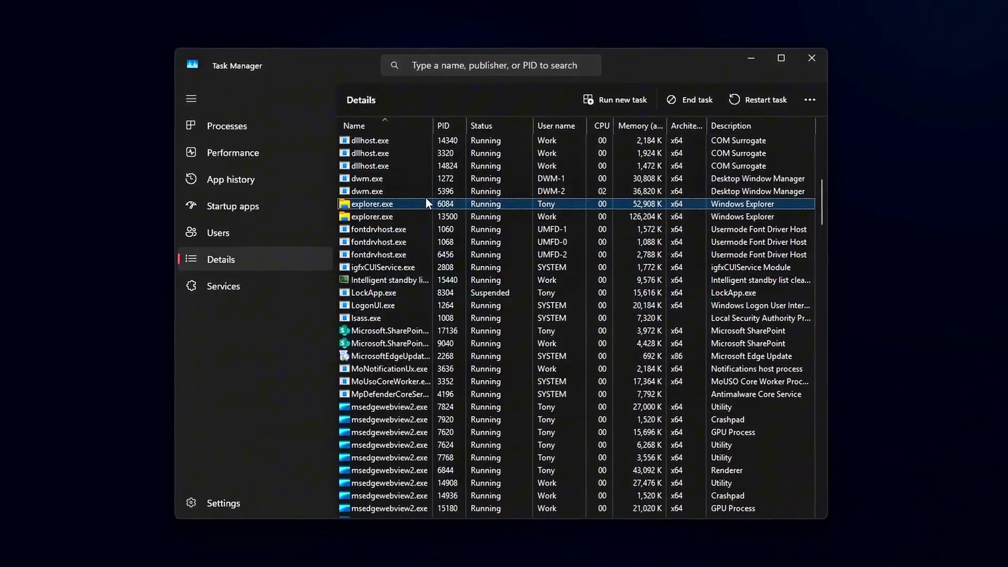
{"action": "key", "text": "s"}
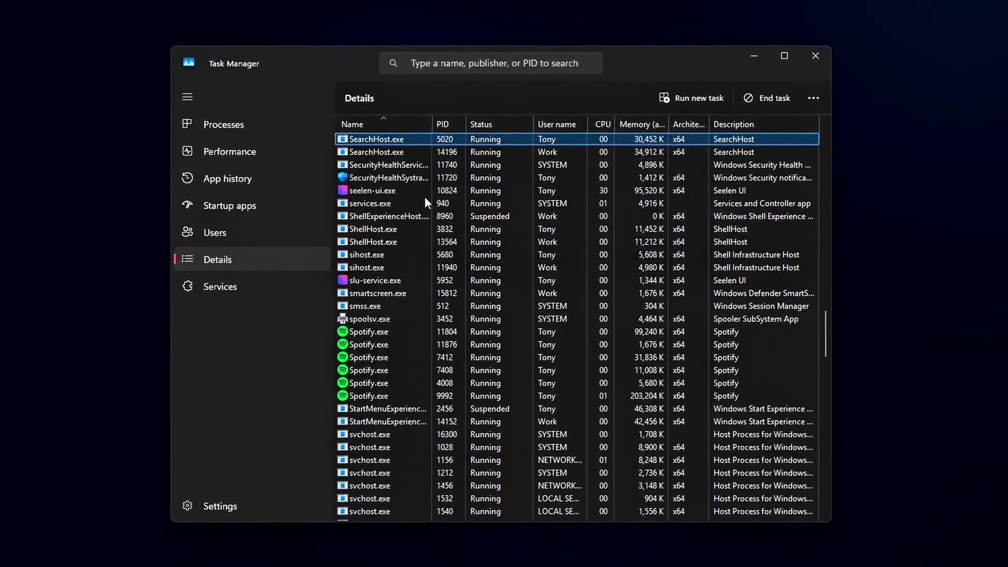
{"action": "key", "text": "Down"}
{"action": "key", "text": "Down"}
{"action": "key", "text": "Down"}
{"action": "key", "text": "Down"}
{"action": "key", "text": "Down"}
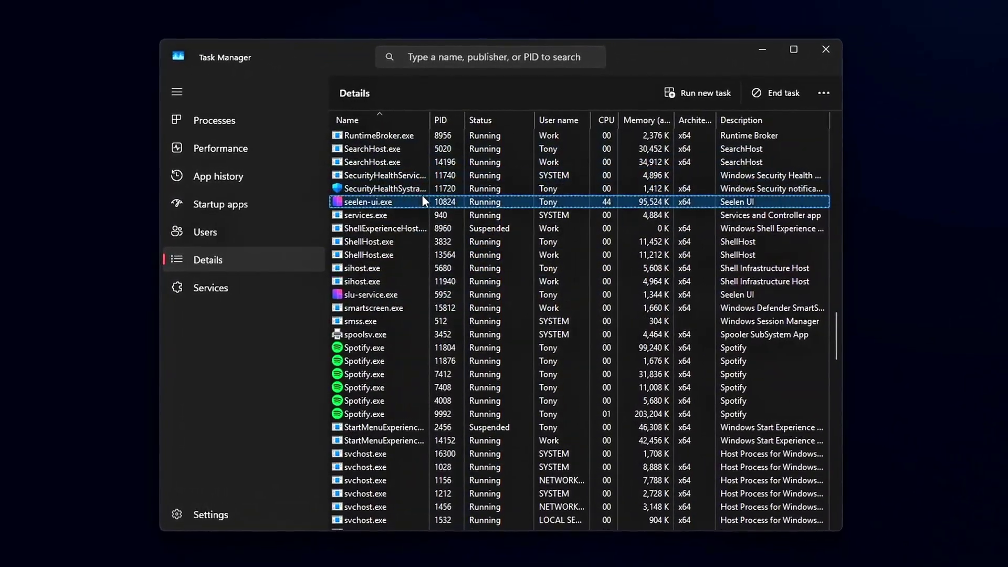
{"action": "key", "text": "Down"}
{"action": "key", "text": "Down"}
{"action": "key", "text": "Down"}
{"action": "key", "text": "Down"}
{"action": "key", "text": "Down"}
{"action": "key", "text": "Down"}
{"action": "key", "text": "Down"}
{"action": "key", "text": "Down"}
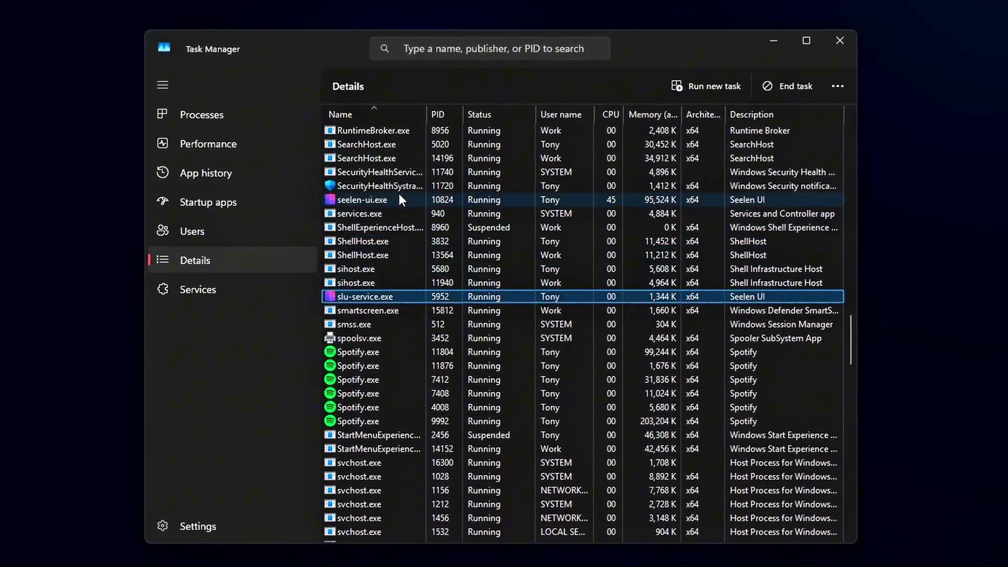
{"action": "key", "text": "Down"}
{"action": "scroll", "coordinate": [396, 192], "scroll_direction": "down", "scroll_amount": 7}
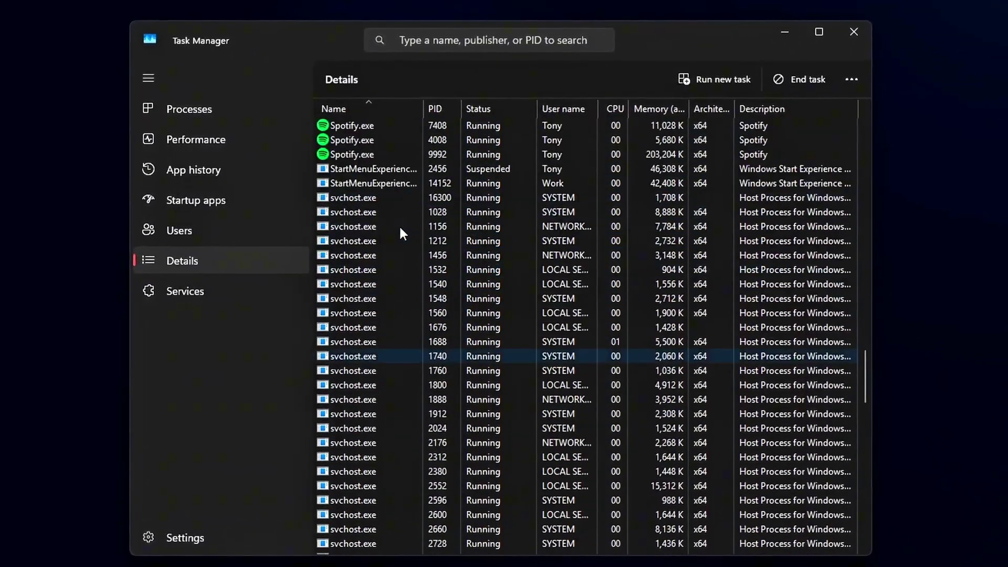
{"action": "scroll", "coordinate": [795, 317], "scroll_direction": "up", "scroll_amount": 5}
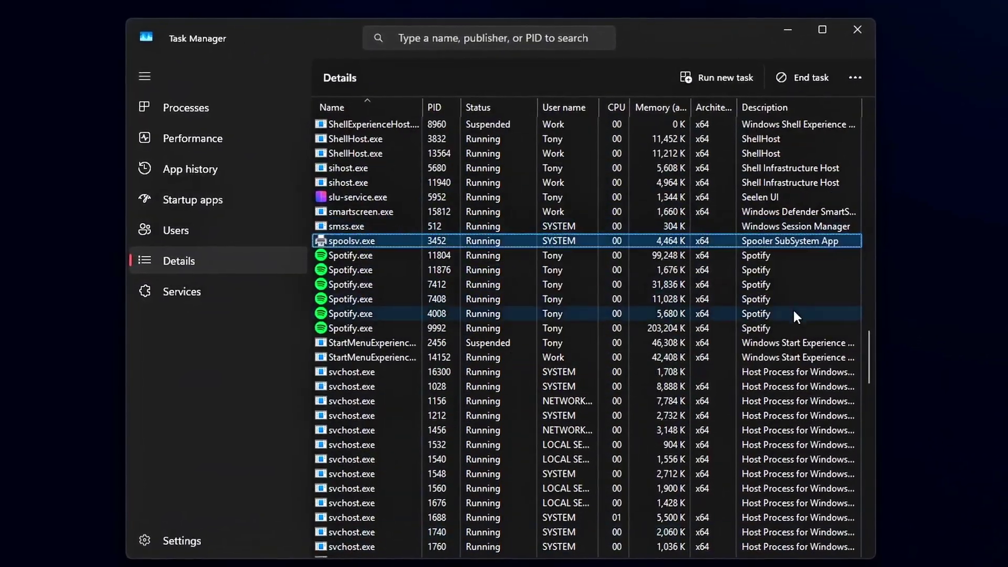
Step: Back at the top of the list, open Set affinity for AppMarket.exe
{"action": "left_click_drag", "start_coordinate": [868, 333], "coordinate": [870, 101]}
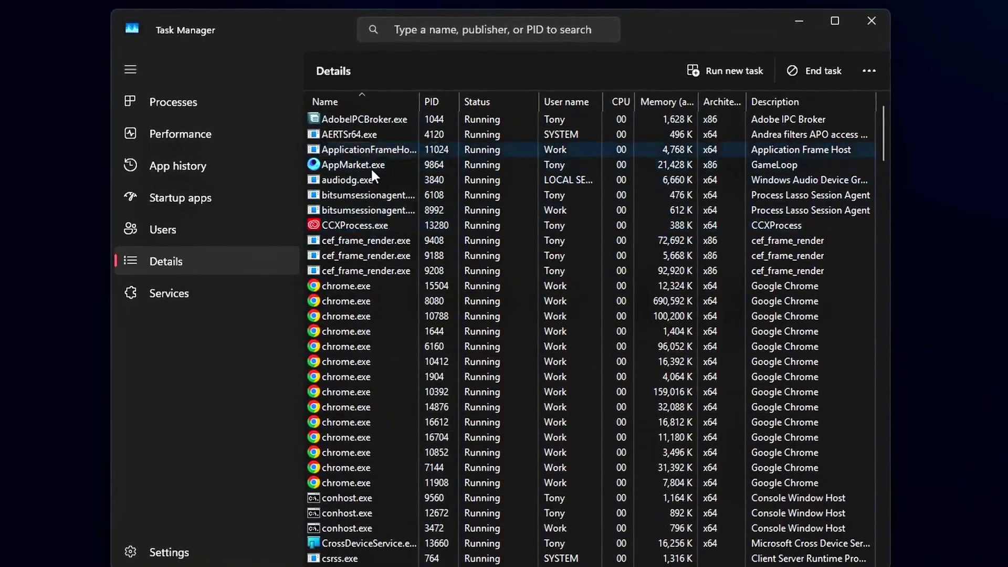
{"action": "left_click", "coordinate": [369, 166]}
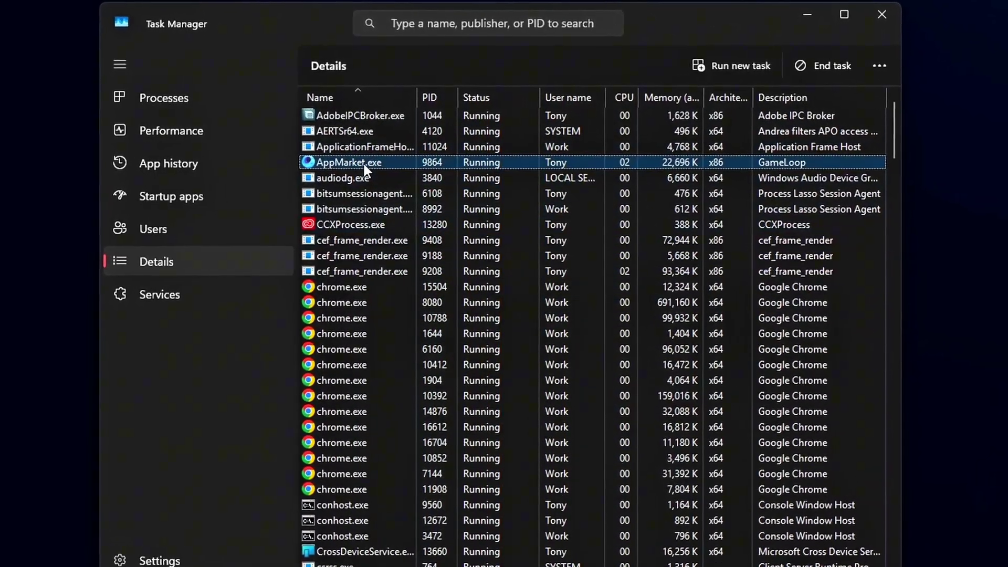
{"action": "right_click", "coordinate": [361, 162]}
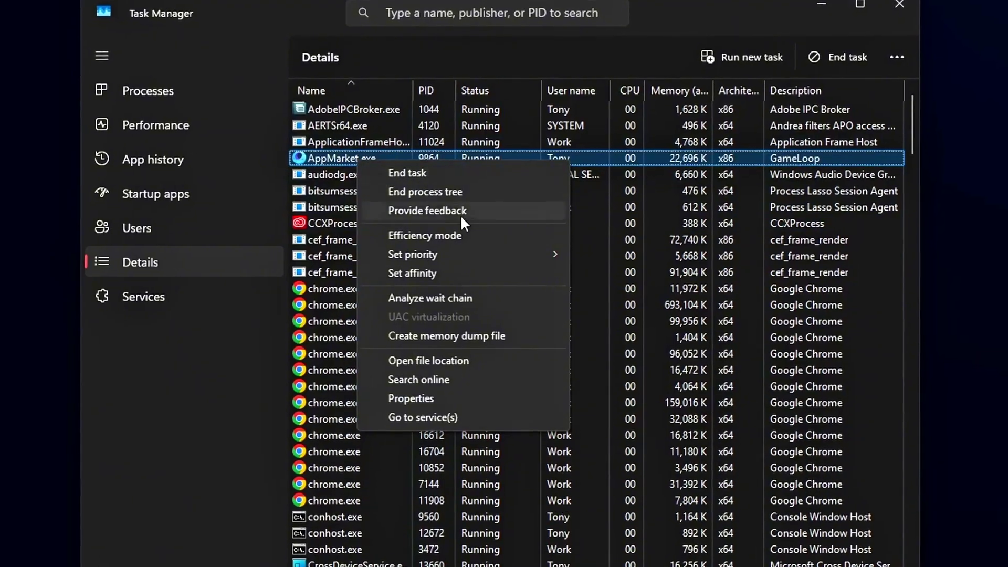
{"action": "left_click", "coordinate": [461, 272]}
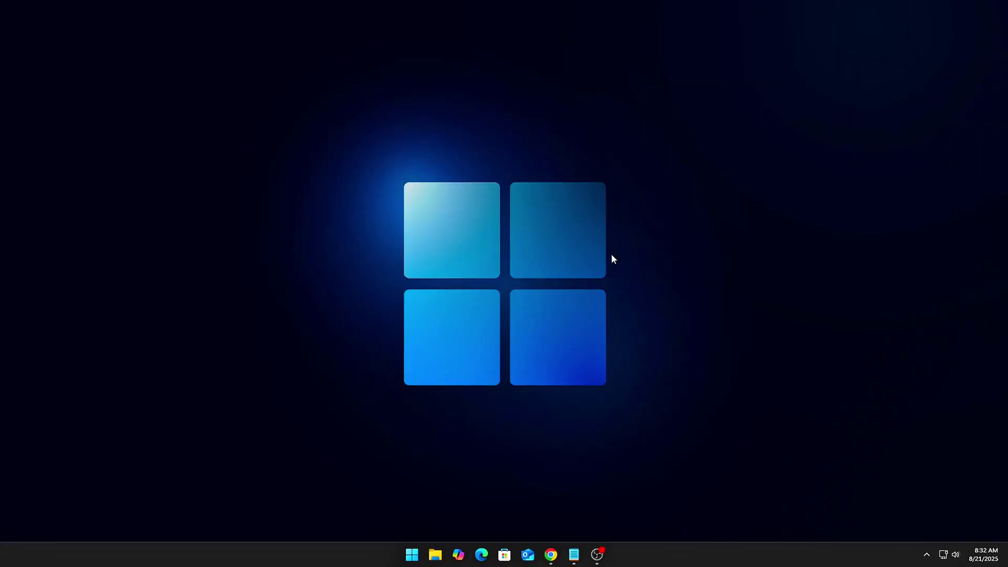
Step: Launch Task Manager with Ctrl+Shift+Esc and open Set affinity for AppMarket.exe from Details
{"action": "key", "text": "ctrl+shift+Escape"}
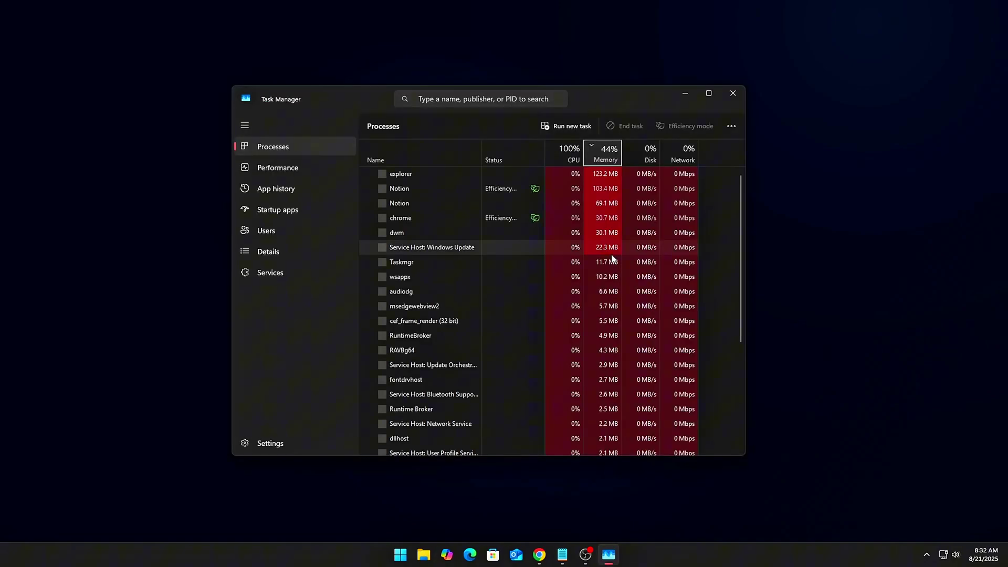
{"action": "mouse_move", "coordinate": [593, 102]}
{"action": "left_mouse_down"}
{"action": "mouse_move", "coordinate": [585, 106]}
{"action": "mouse_move", "coordinate": [603, 135]}
{"action": "mouse_move", "coordinate": [607, 110]}
{"action": "left_mouse_up"}
{"action": "left_click", "coordinate": [284, 256]}
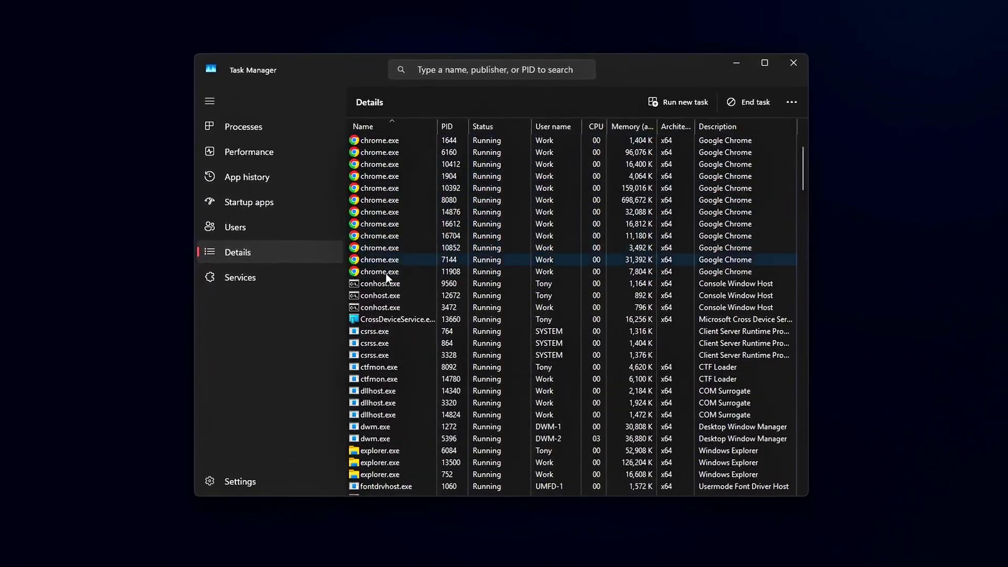
{"action": "right_click", "coordinate": [404, 185]}
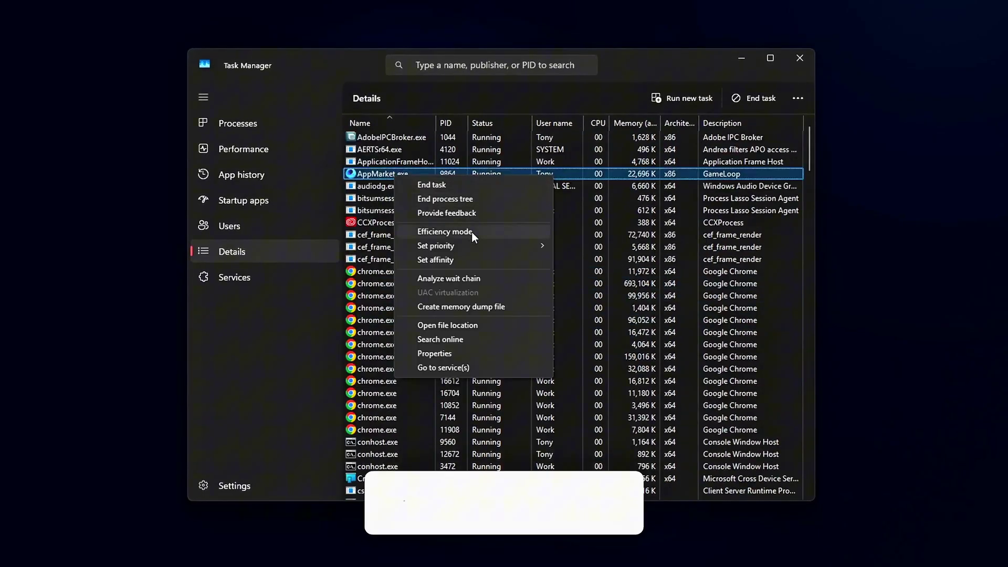
{"action": "left_click", "coordinate": [473, 260]}
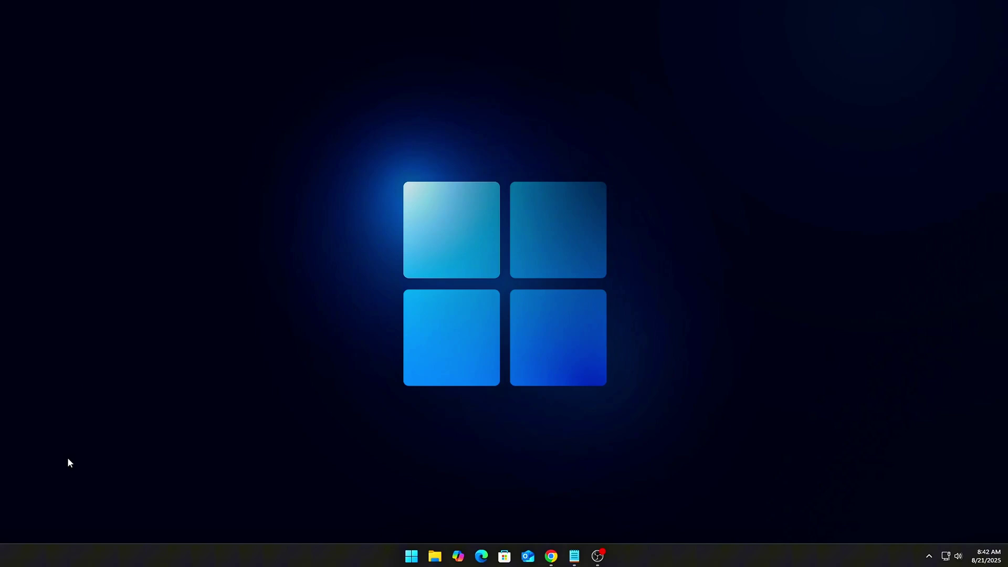
Step: Launch System Configuration and show only non-Microsoft services on the Services tab
{"action": "key", "text": "super+r"}
{"action": "left_click_drag", "start_coordinate": [110, 443], "coordinate": [507, 255]}
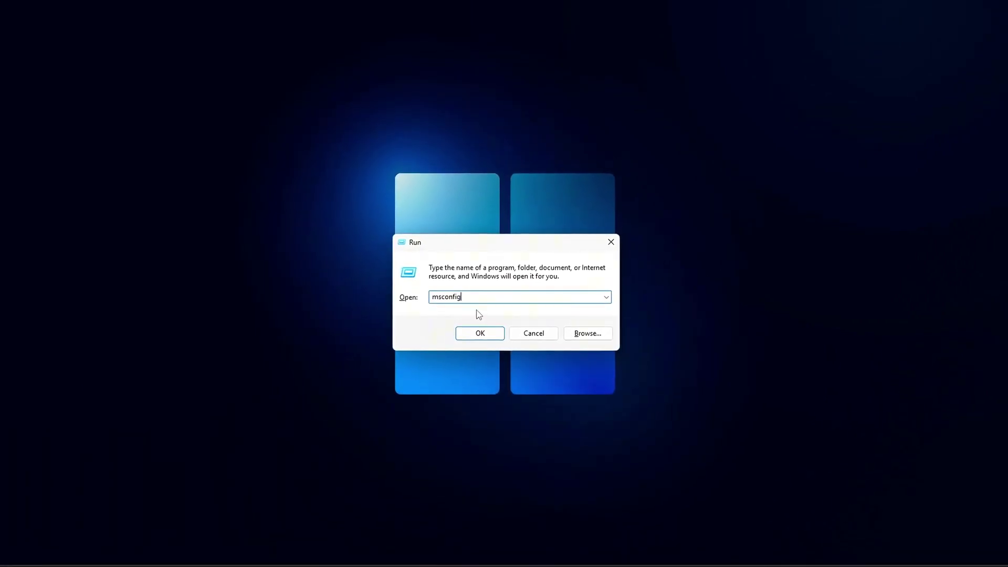
{"action": "left_click", "coordinate": [479, 333]}
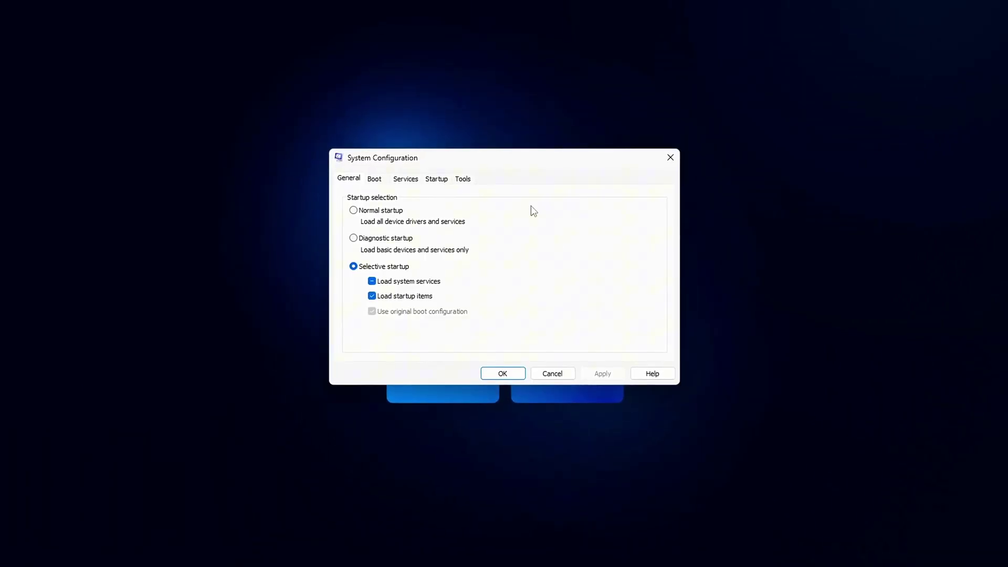
{"action": "left_click", "coordinate": [392, 179]}
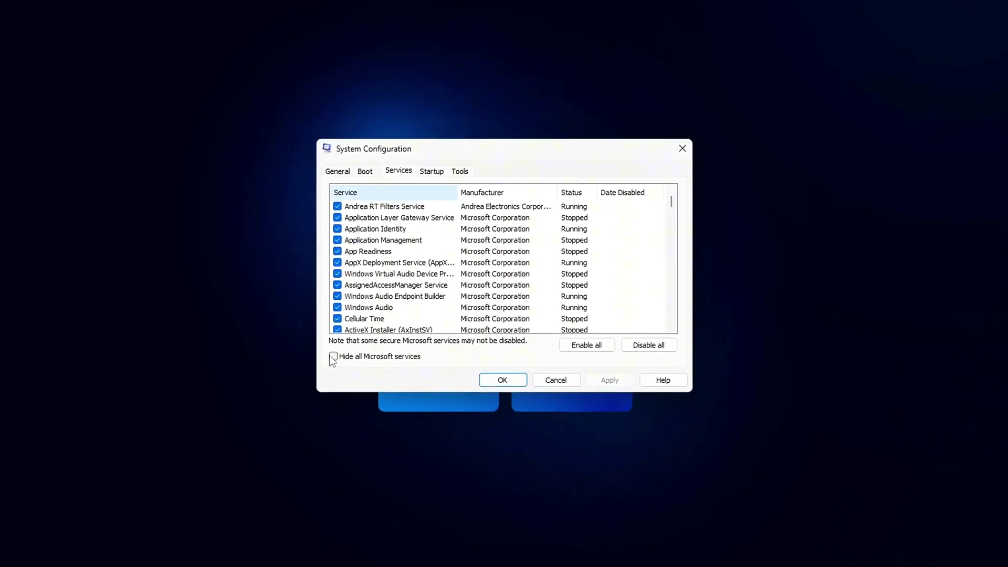
{"action": "left_click", "coordinate": [341, 352]}
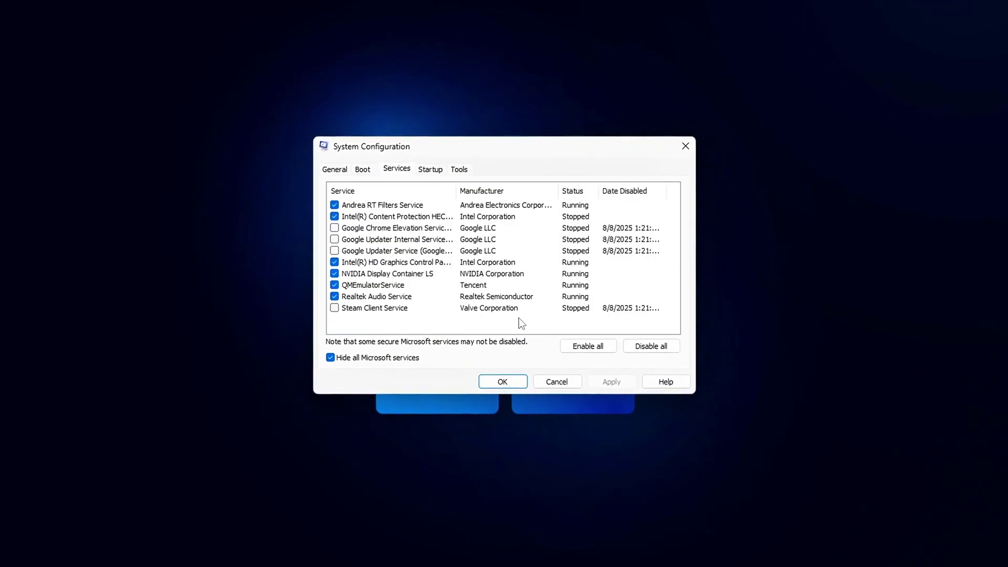
Step: Untick Google Chrome Elevation, both Google Updater and Steam Client services, then Apply and OK
{"action": "left_click", "coordinate": [334, 228]}
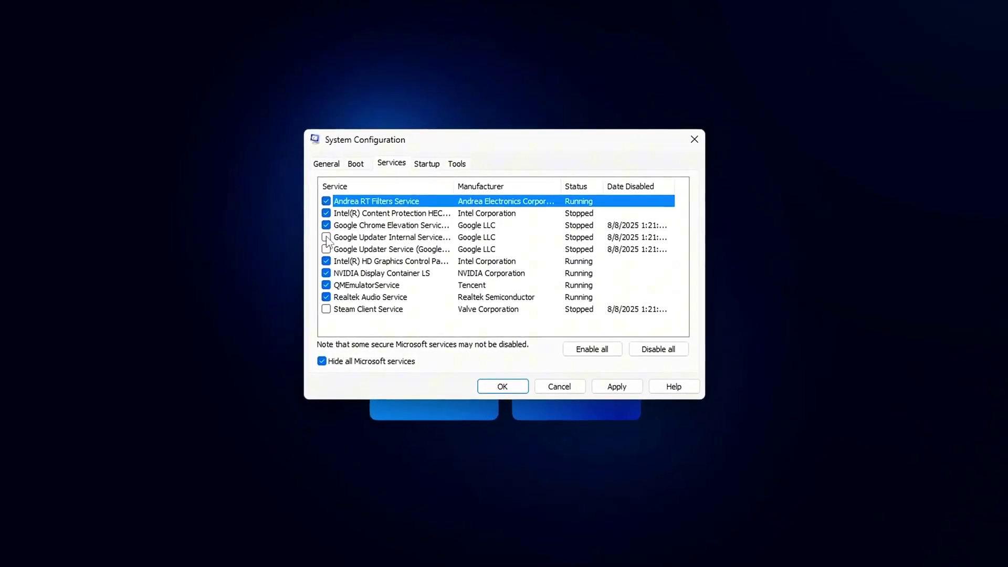
{"action": "left_click", "coordinate": [323, 236]}
{"action": "left_click", "coordinate": [324, 248]}
{"action": "left_click", "coordinate": [323, 309]}
{"action": "left_click", "coordinate": [312, 310]}
{"action": "left_click", "coordinate": [312, 246]}
{"action": "left_click", "coordinate": [300, 217]}
{"action": "left_click", "coordinate": [301, 231]}
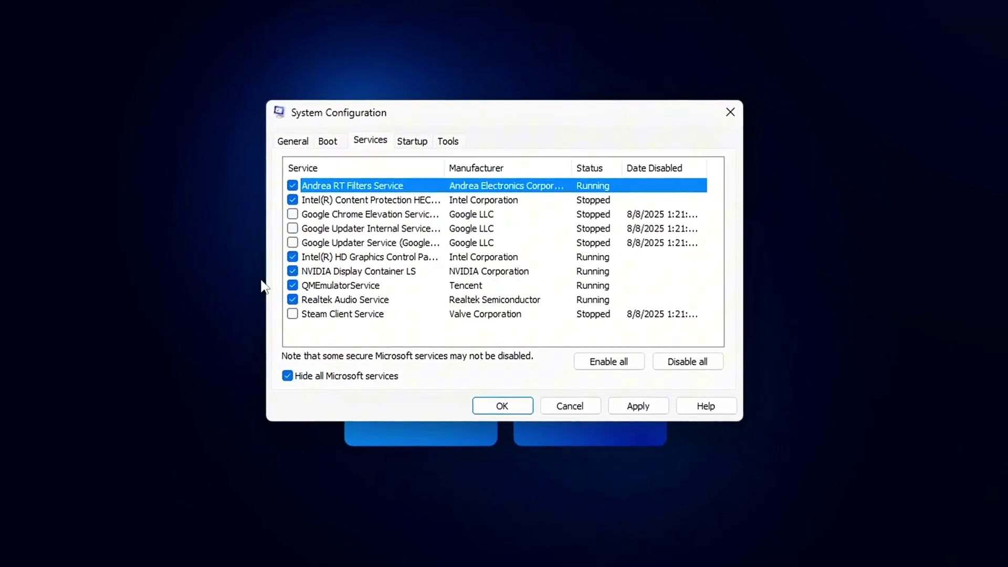
{"action": "left_click", "coordinate": [636, 402]}
{"action": "left_click", "coordinate": [501, 407]}
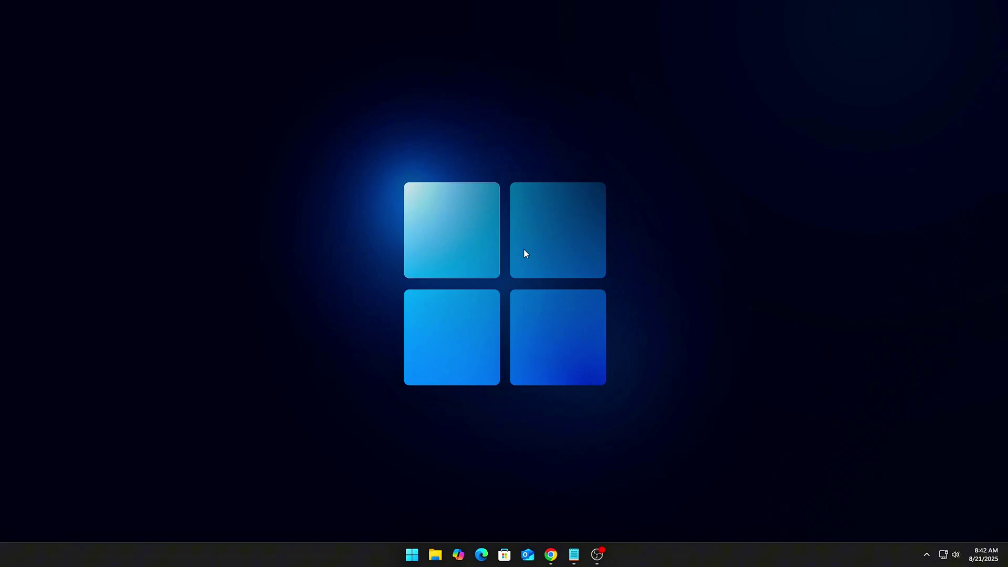
Step: Run msconfig and hide all Microsoft services on the Services tab
{"action": "key", "text": "super+r"}
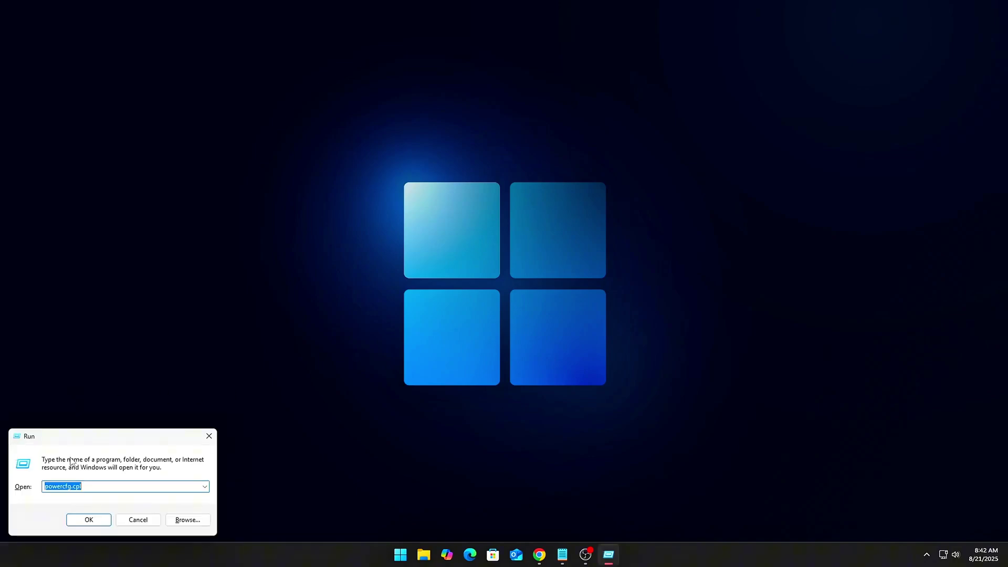
{"action": "left_click_drag", "start_coordinate": [112, 443], "coordinate": [507, 253]}
{"action": "type", "text": "msconfig"}
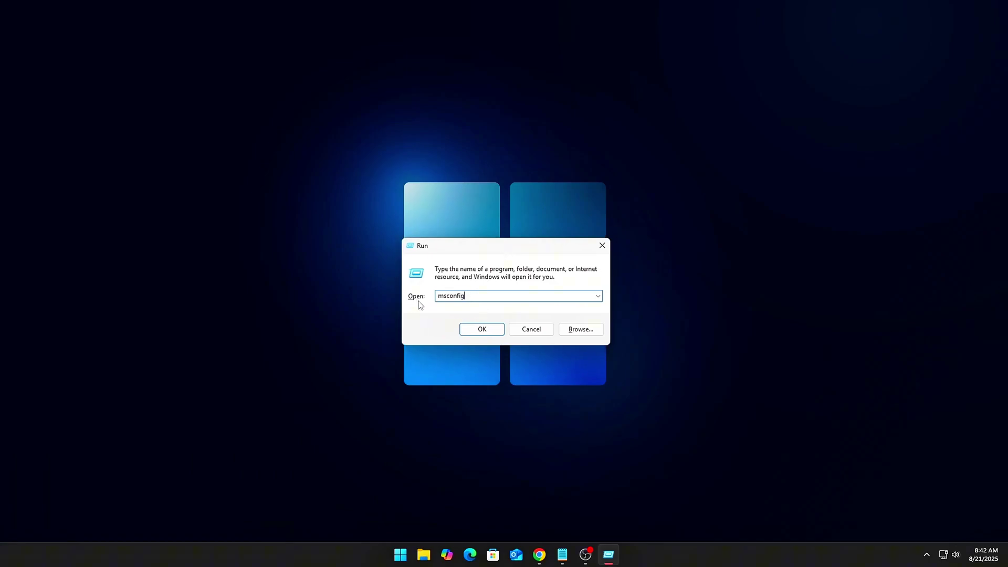
{"action": "left_click", "coordinate": [481, 330]}
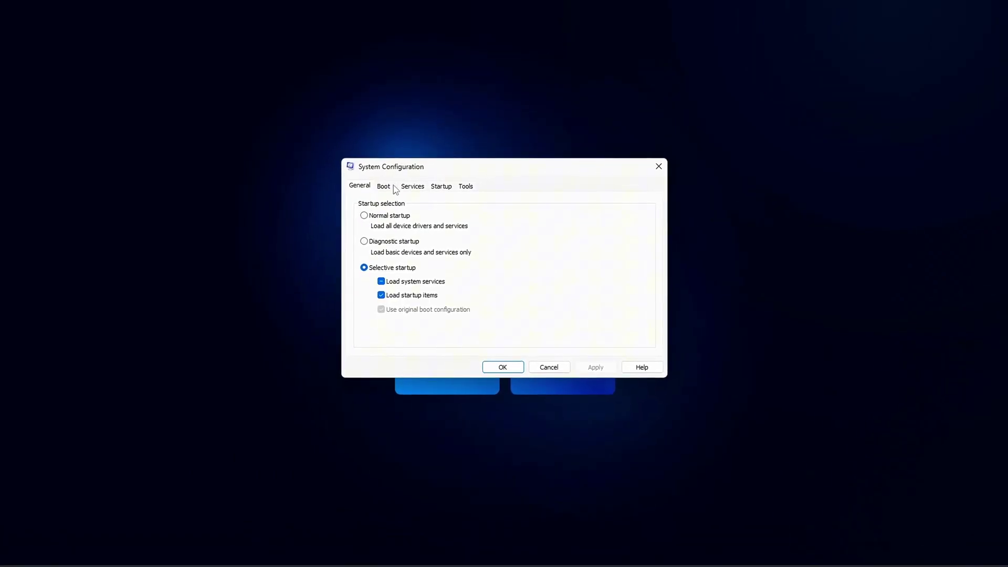
{"action": "left_click", "coordinate": [412, 186]}
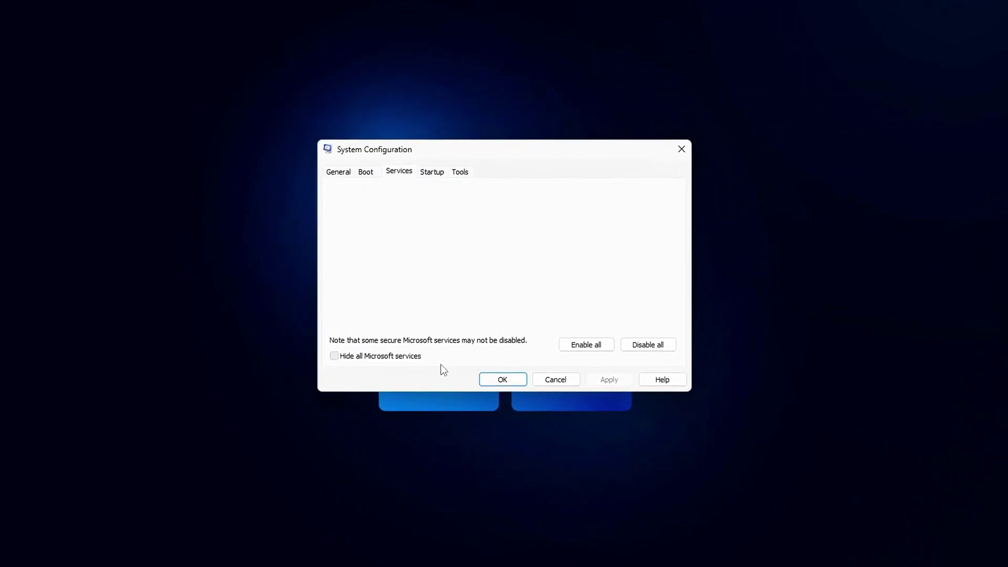
{"action": "left_click", "coordinate": [333, 356]}
Step: Re-enable the listed services, then disable Steam Client, Google Updater and Chrome Elevation, and apply
{"action": "left_click", "coordinate": [337, 251]}
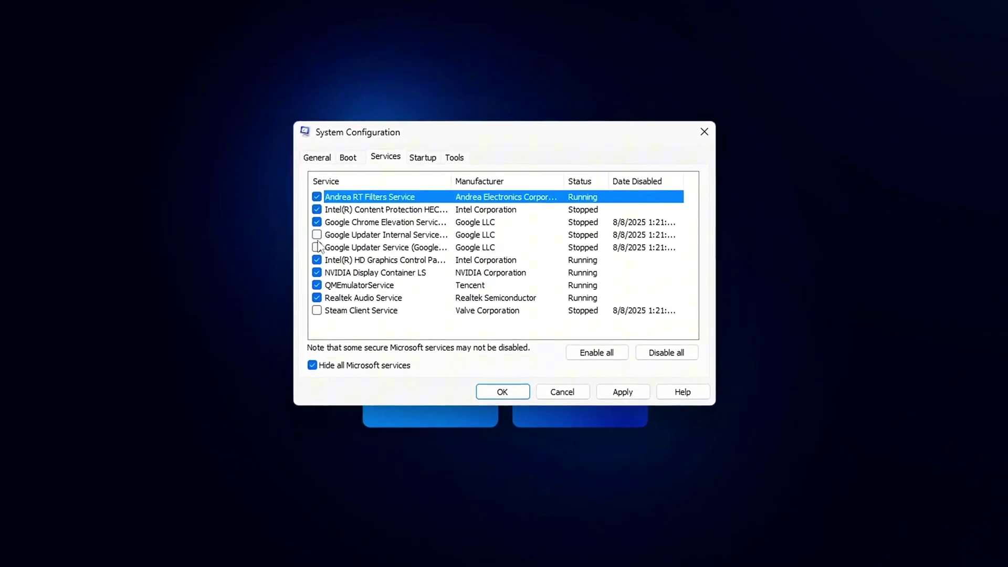
{"action": "left_click", "coordinate": [317, 247]}
{"action": "left_click", "coordinate": [316, 234]}
{"action": "left_click", "coordinate": [317, 310]}
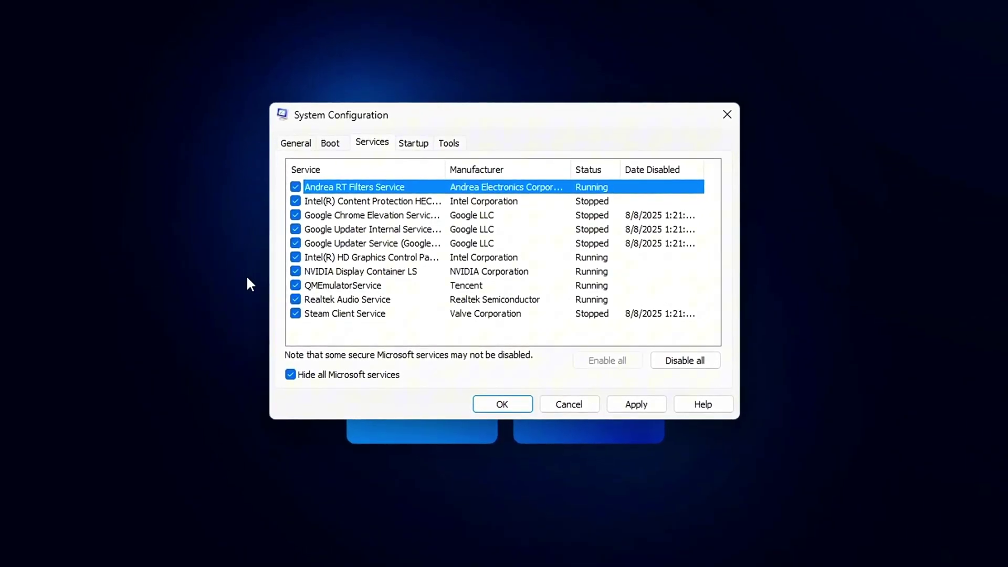
{"action": "left_click", "coordinate": [295, 314]}
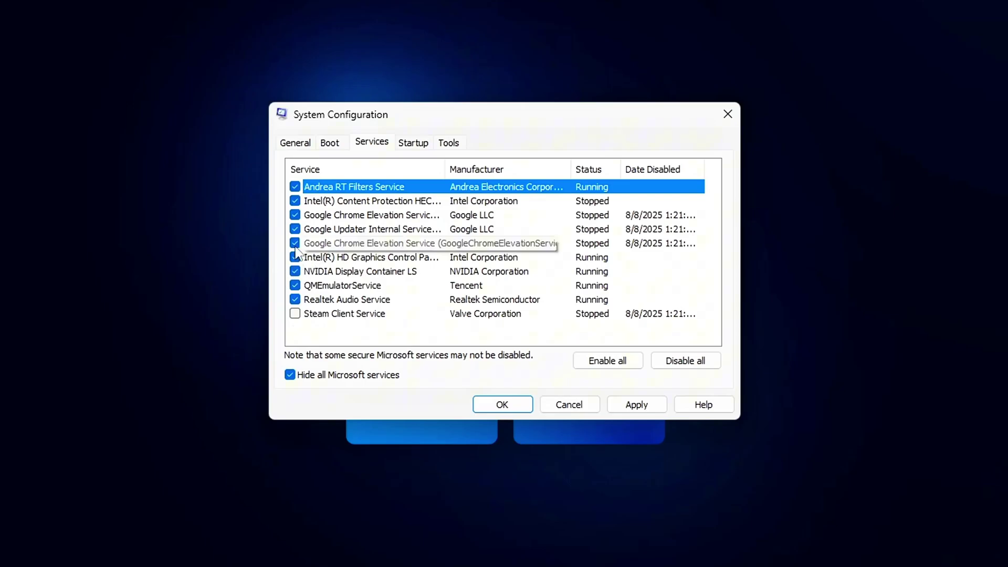
{"action": "left_click", "coordinate": [295, 243]}
{"action": "left_click", "coordinate": [295, 215]}
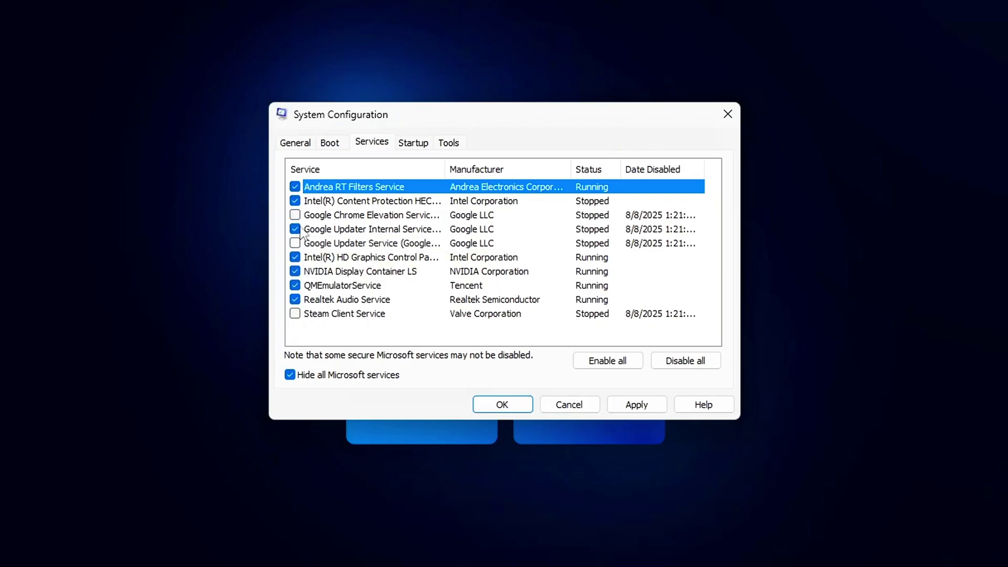
{"action": "left_click", "coordinate": [639, 406]}
{"action": "left_click", "coordinate": [503, 403]}
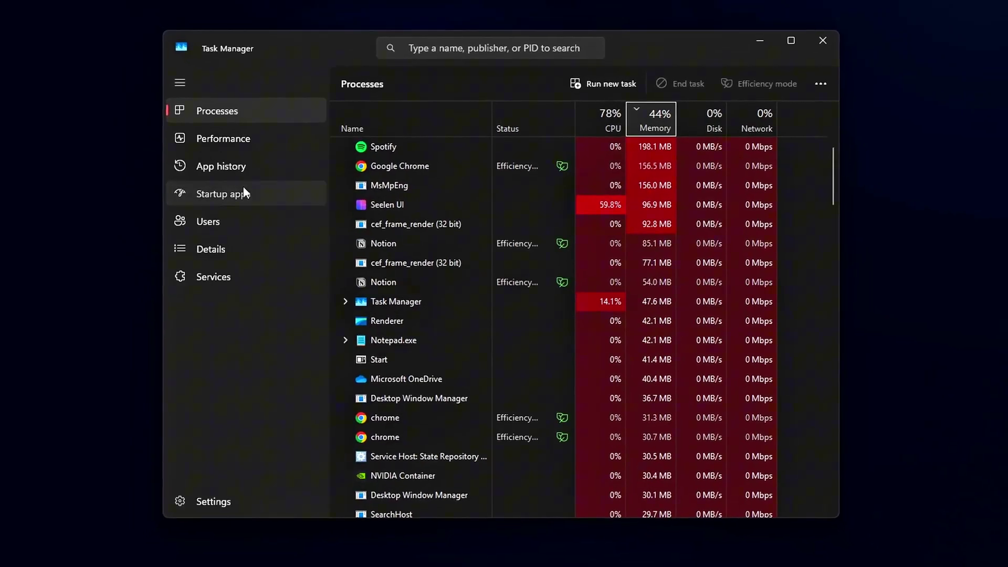
Step: Show the Startup apps list and view options for SecurityHealthSystray and RtkNGUI64
{"action": "left_click", "coordinate": [243, 190]}
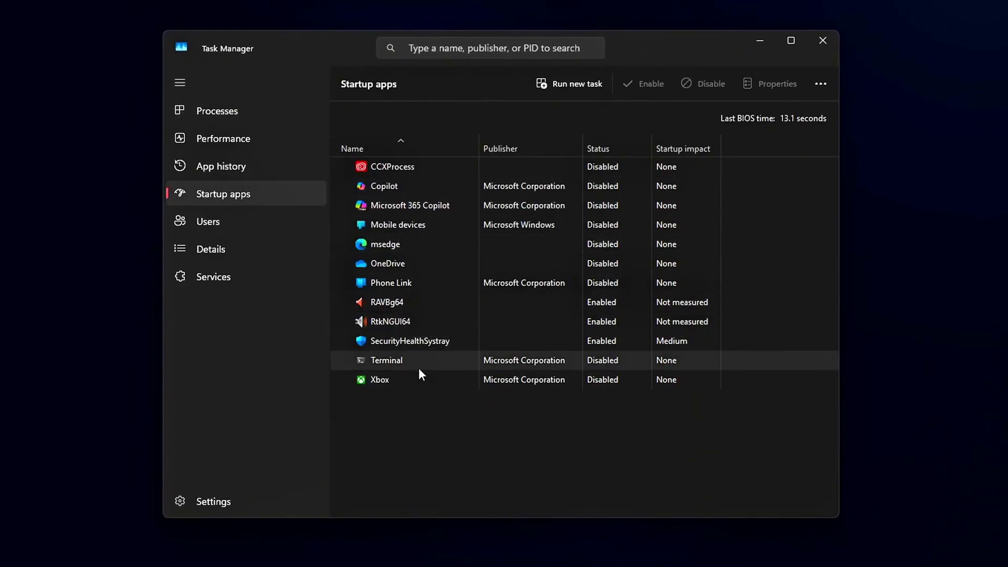
{"action": "right_click", "coordinate": [430, 340]}
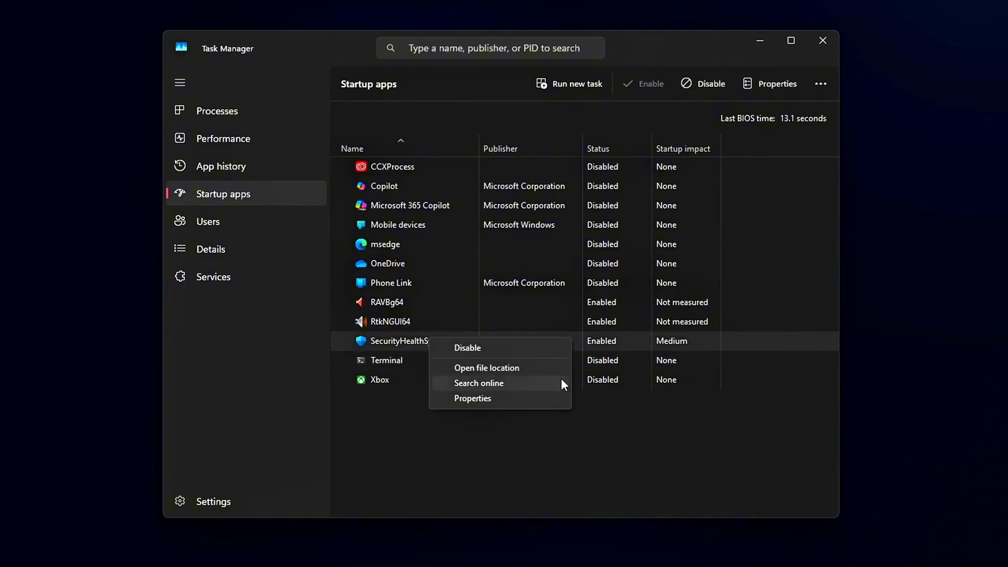
{"action": "right_click", "coordinate": [404, 322]}
Step: Scroll the Autoruns v14.11 article down to its Autorunsc Usage parameter table
{"action": "left_click", "coordinate": [420, 198]}
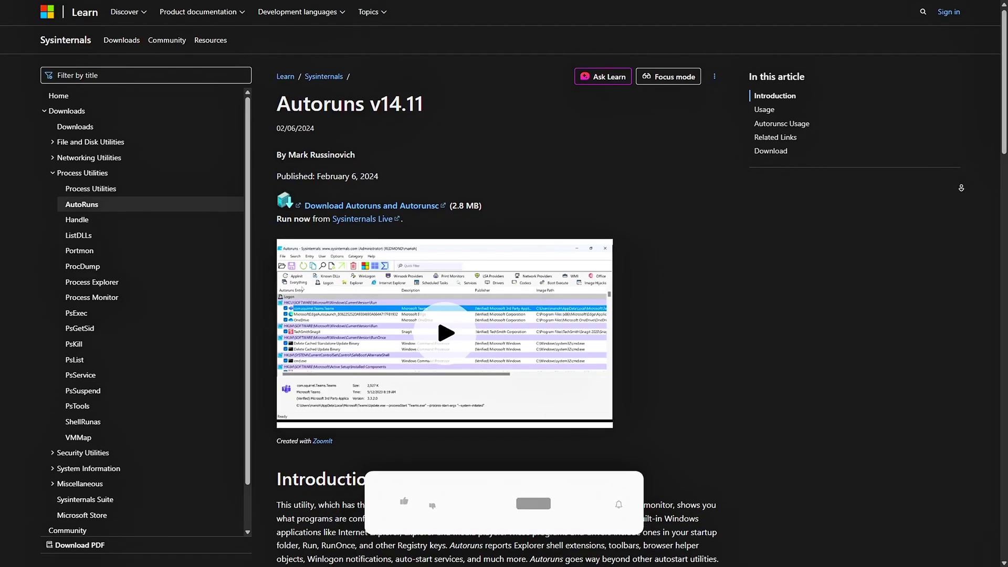
{"action": "scroll", "coordinate": [498, 294], "scroll_direction": "down", "scroll_amount": 1}
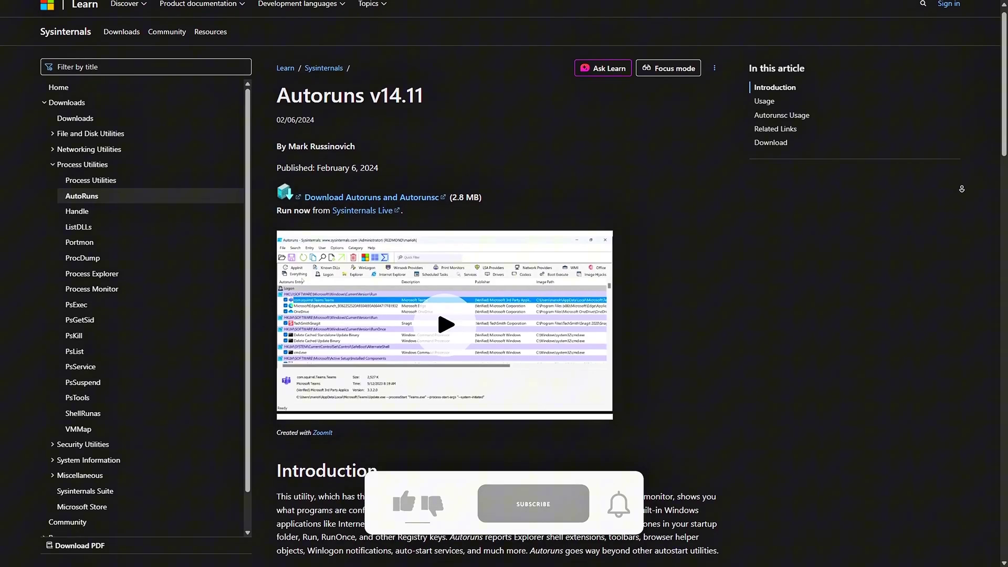
{"action": "scroll", "coordinate": [499, 293], "scroll_direction": "down", "scroll_amount": 2}
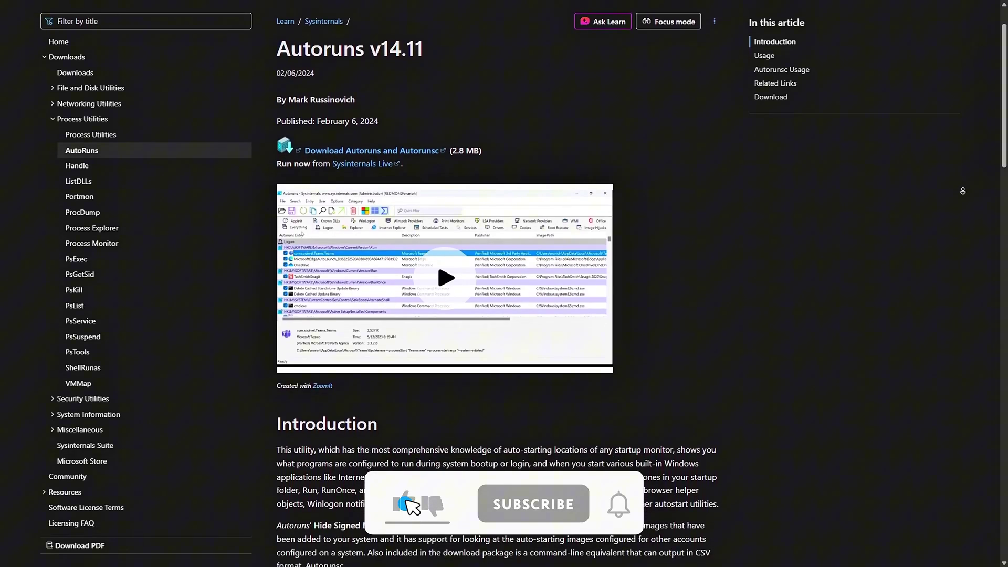
{"action": "scroll", "coordinate": [499, 294], "scroll_direction": "down", "scroll_amount": 2}
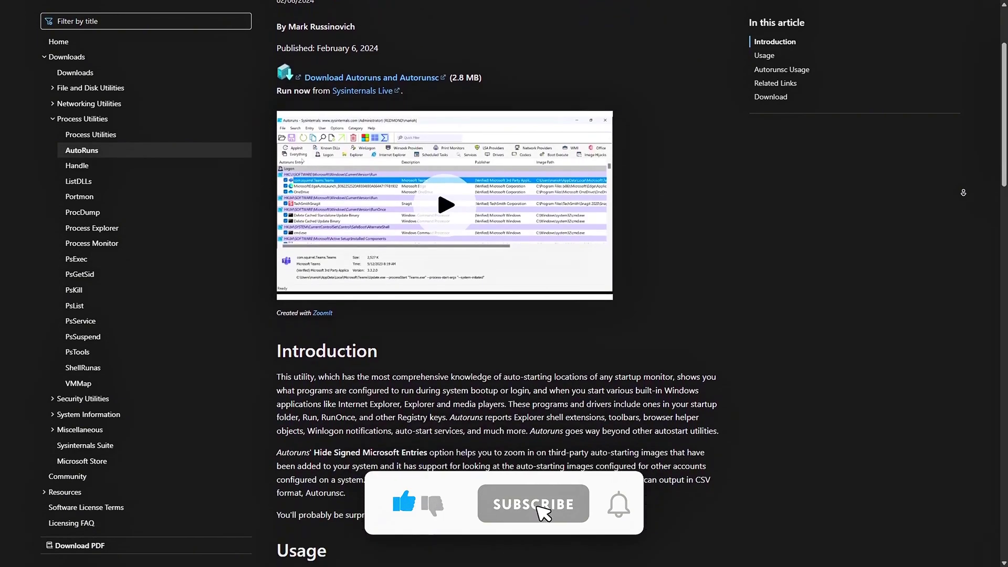
{"action": "scroll", "coordinate": [499, 294], "scroll_direction": "down", "scroll_amount": 2}
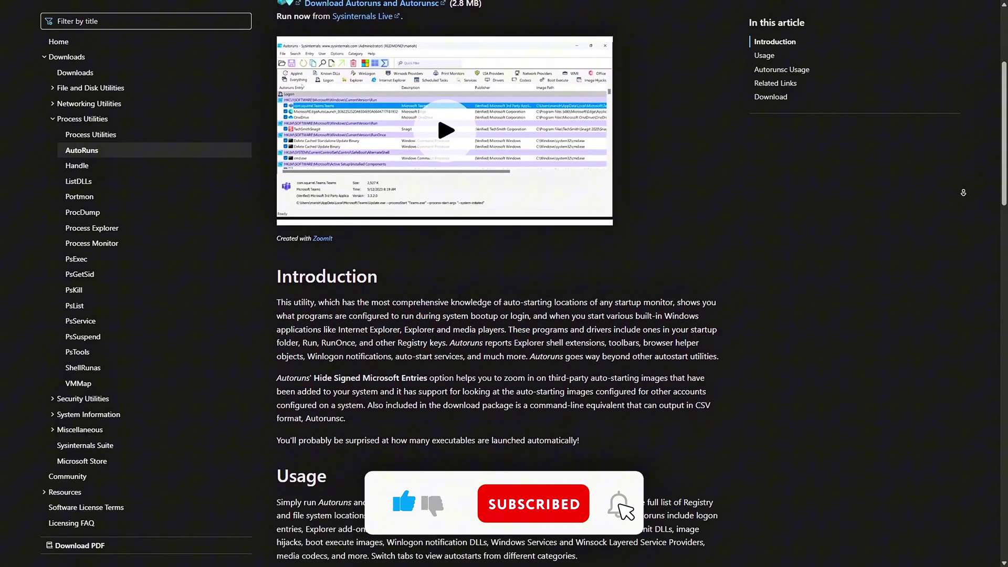
{"action": "scroll", "coordinate": [499, 294], "scroll_direction": "down", "scroll_amount": 2}
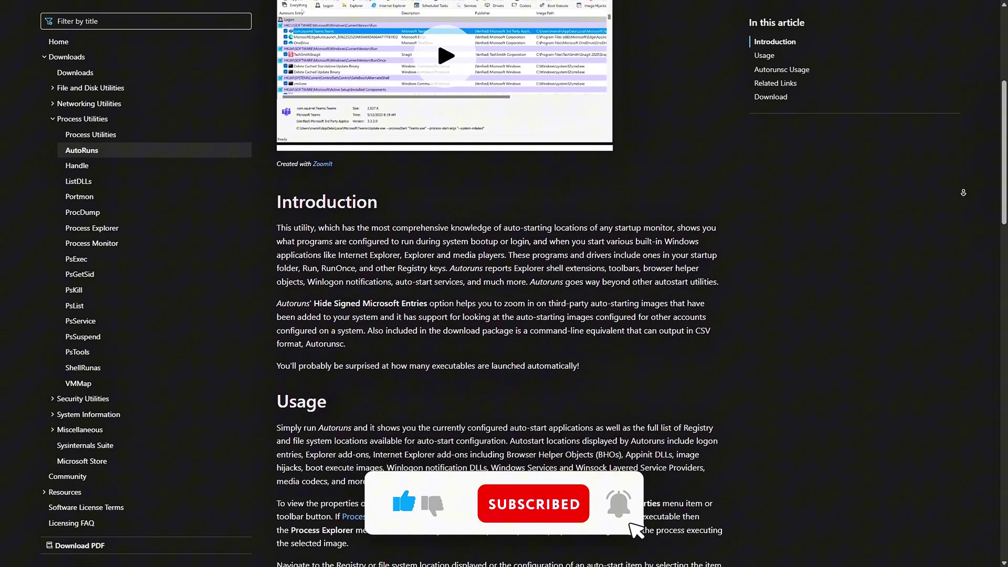
{"action": "scroll", "coordinate": [499, 294], "scroll_direction": "down", "scroll_amount": 1}
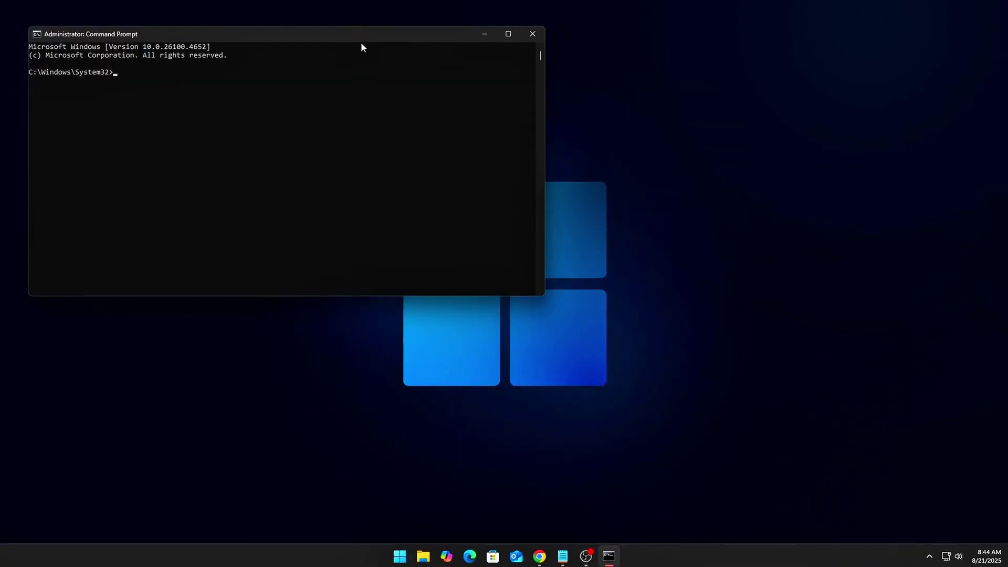
Step: Recall the earlier command in the Command Prompt, then paste and go to the PriorityControl registry path
{"action": "left_click_drag", "start_coordinate": [361, 43], "coordinate": [510, 144]}
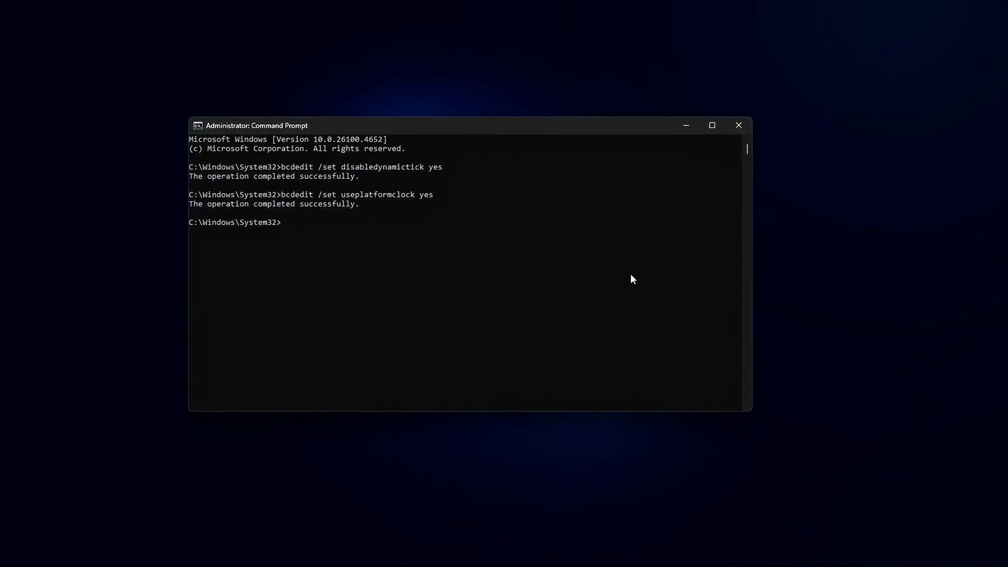
{"action": "key", "text": "Up"}
{"action": "key", "text": "Up"}
{"action": "key", "text": "BackSpace"}
{"action": "key", "text": "BackSpace"}
{"action": "key", "text": "BackSpace"}
{"action": "key", "text": "BackSpace"}
{"action": "key", "text": "BackSpace"}
{"action": "key", "text": "BackSpace"}
{"action": "key", "text": "BackSpace"}
{"action": "key", "text": "BackSpace"}
{"action": "key", "text": "BackSpace"}
{"action": "key", "text": "BackSpace"}
{"action": "key", "text": "BackSpace"}
{"action": "key", "text": "BackSpace"}
{"action": "key", "text": "BackSpace"}
{"action": "key", "text": "BackSpace"}
{"action": "key", "text": "BackSpace"}
{"action": "key", "text": "BackSpace"}
{"action": "key", "text": "BackSpace"}
{"action": "key", "text": "BackSpace"}
{"action": "key", "text": "BackSpace"}
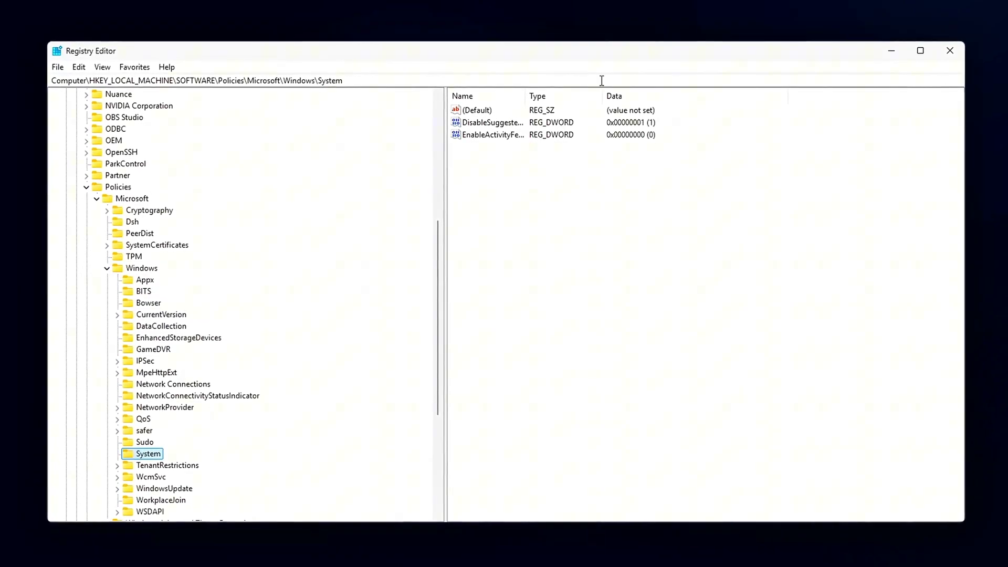
{"action": "type", "text": "HKEY_LOCAL_MACHINE\\SYSTEM\\CurrentControlSet\\Control\\PriorityControl"}
{"action": "key", "text": "Return"}
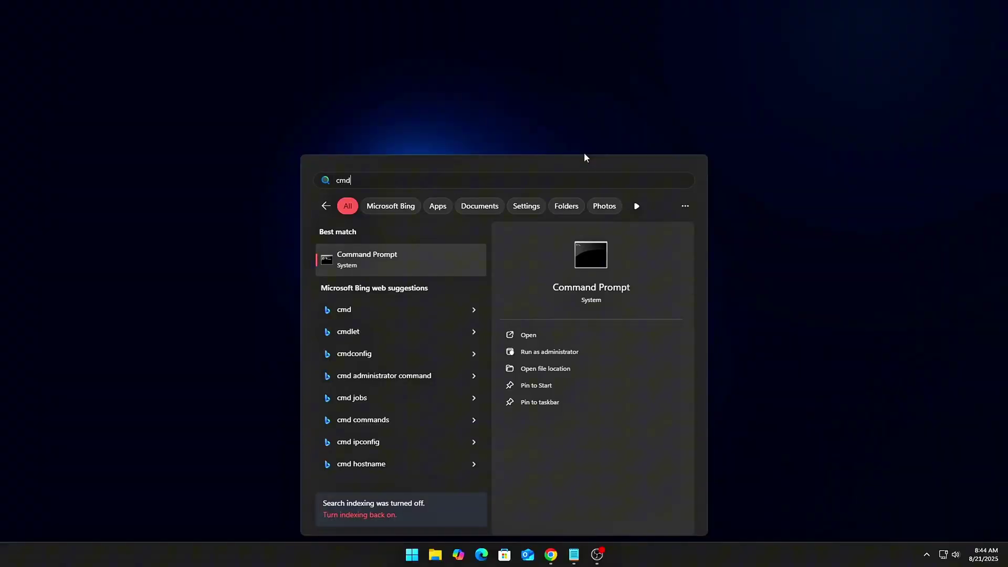
Step: Run 'bcdedit /set disabledynamictick yes' in an administrator Command Prompt
{"action": "left_click", "coordinate": [549, 351]}
{"action": "left_click_drag", "start_coordinate": [360, 45], "coordinate": [545, 149]}
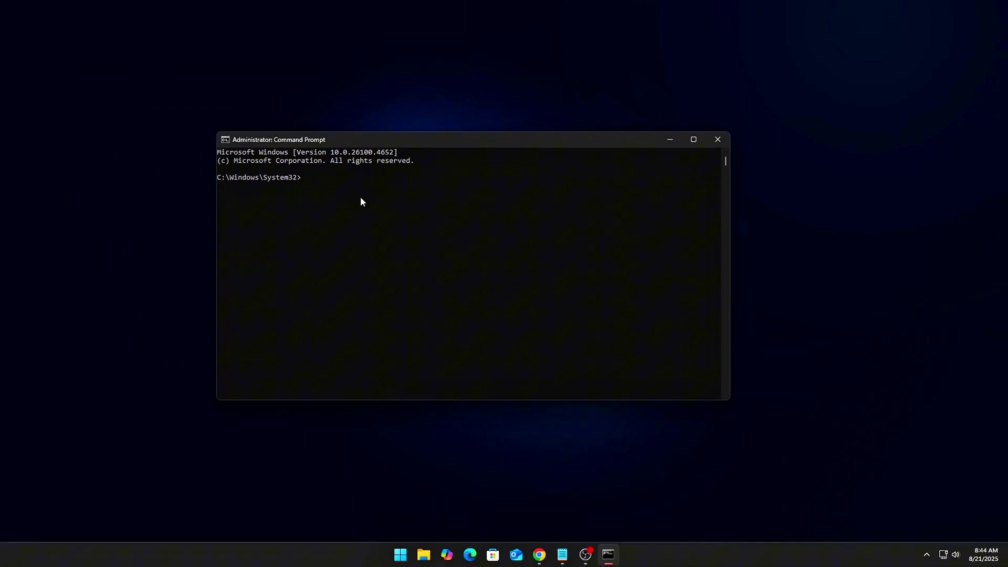
{"action": "type", "text": "bcdedit /set disabledynamictick yes"}
{"action": "key", "text": "Return"}
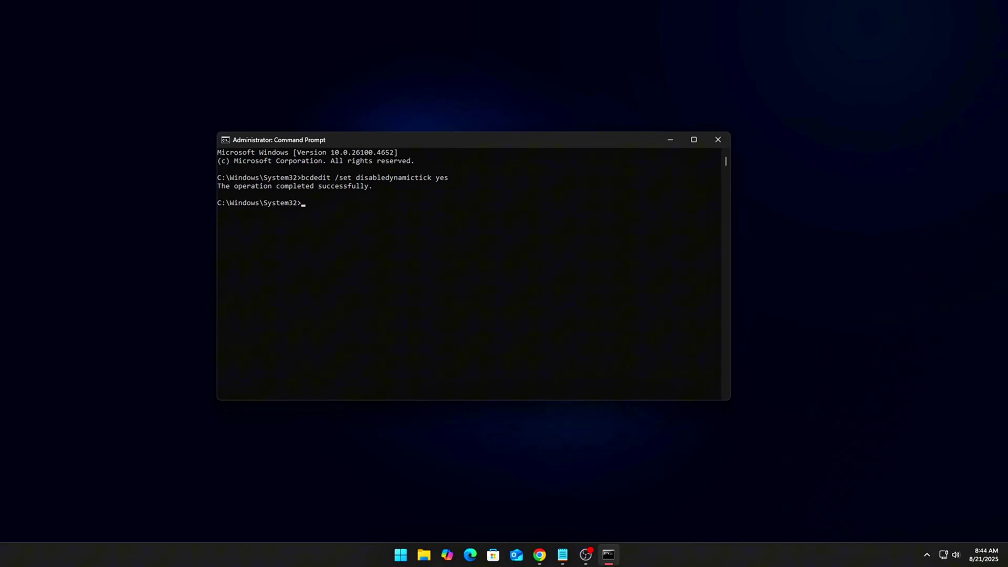
{"action": "key", "text": "alt+Tab"}
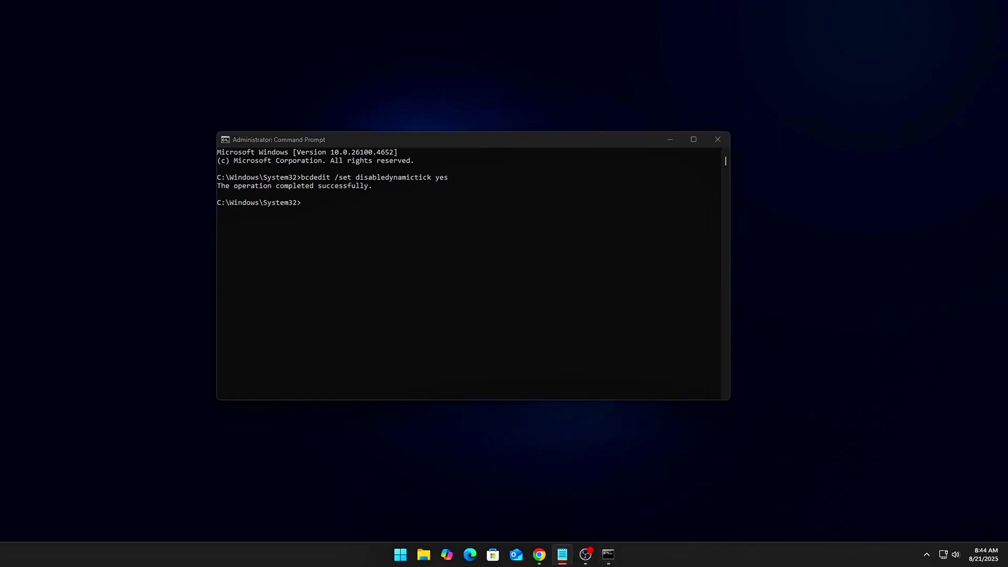
{"action": "left_click", "coordinate": [446, 244]}
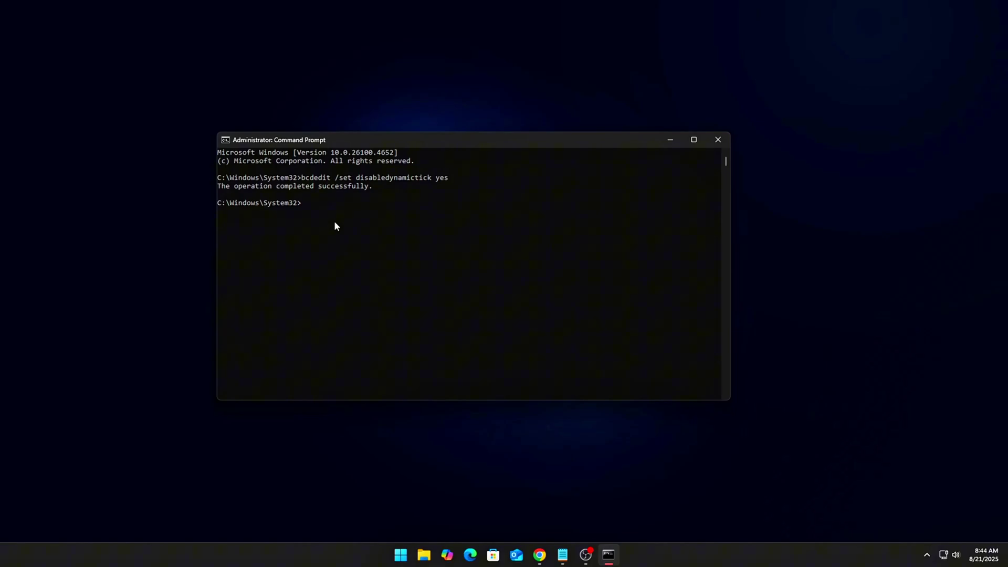
Step: Run 'bcdedit /set useplatformclock yes', list the boot settings to verify them, and close the window
{"action": "type", "text": "bcdedit /set useplatformclock yes"}
{"action": "key", "text": "Return"}
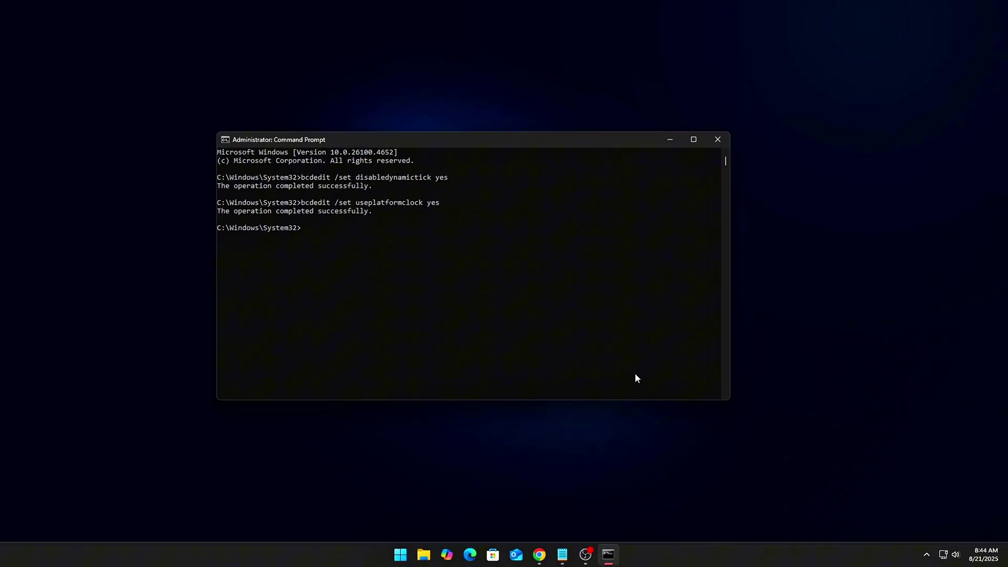
{"action": "key", "text": "Up"}
{"action": "key", "text": "Up"}
{"action": "key", "text": "BackSpace"}
{"action": "key", "text": "BackSpace"}
{"action": "key", "text": "BackSpace"}
{"action": "key", "text": "BackSpace"}
{"action": "key", "text": "BackSpace"}
{"action": "key", "text": "BackSpace"}
{"action": "key", "text": "BackSpace"}
{"action": "key", "text": "BackSpace"}
{"action": "key", "text": "BackSpace"}
{"action": "key", "text": "BackSpace"}
{"action": "key", "text": "BackSpace"}
{"action": "key", "text": "BackSpace"}
{"action": "key", "text": "BackSpace"}
{"action": "key", "text": "BackSpace"}
{"action": "key", "text": "BackSpace"}
{"action": "key", "text": "BackSpace"}
{"action": "key", "text": "BackSpace"}
{"action": "key", "text": "BackSpace"}
{"action": "key", "text": "Return"}
{"action": "key", "text": "ctrl+a"}
{"action": "left_click", "coordinate": [717, 139]}
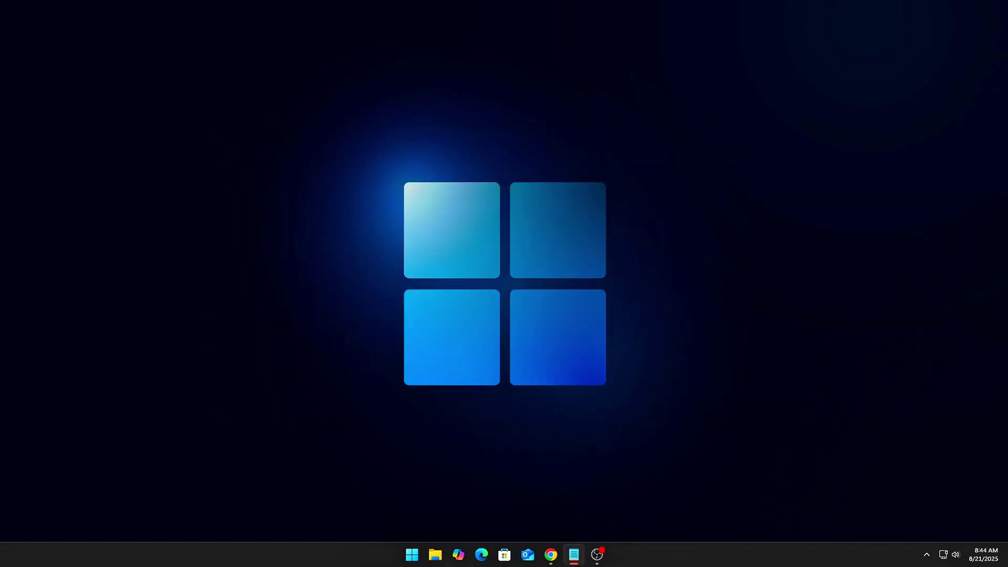
Step: Launch regedit and go to the PriorityControl key via the address bar
{"action": "key", "text": "super+r"}
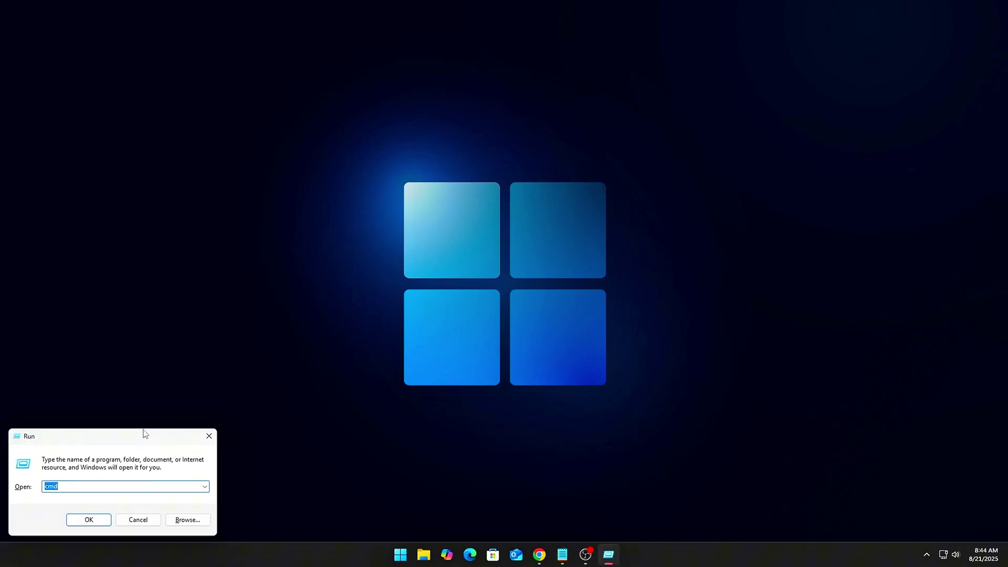
{"action": "left_click_drag", "start_coordinate": [148, 434], "coordinate": [504, 249]}
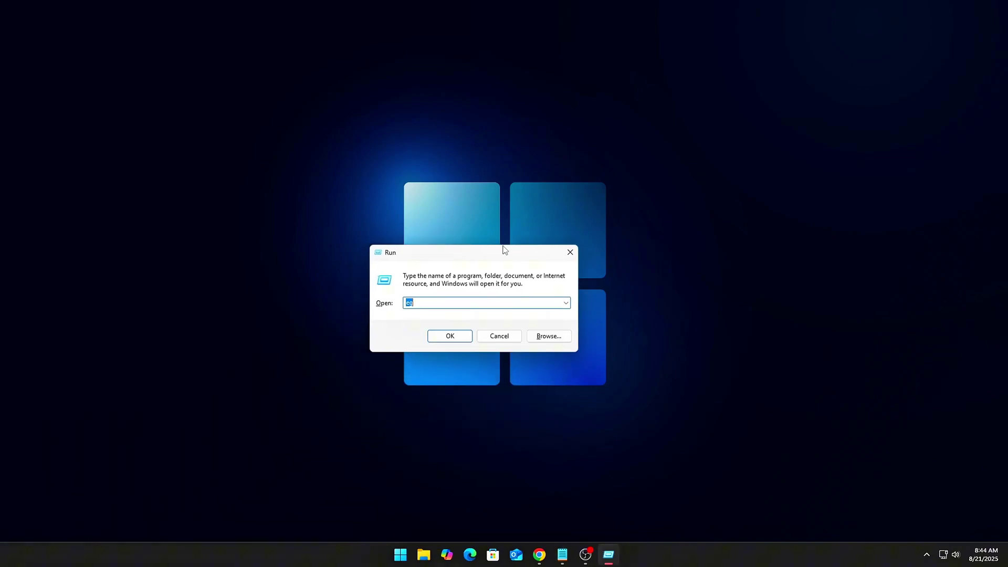
{"action": "type", "text": "regedit"}
{"action": "key", "text": "Return"}
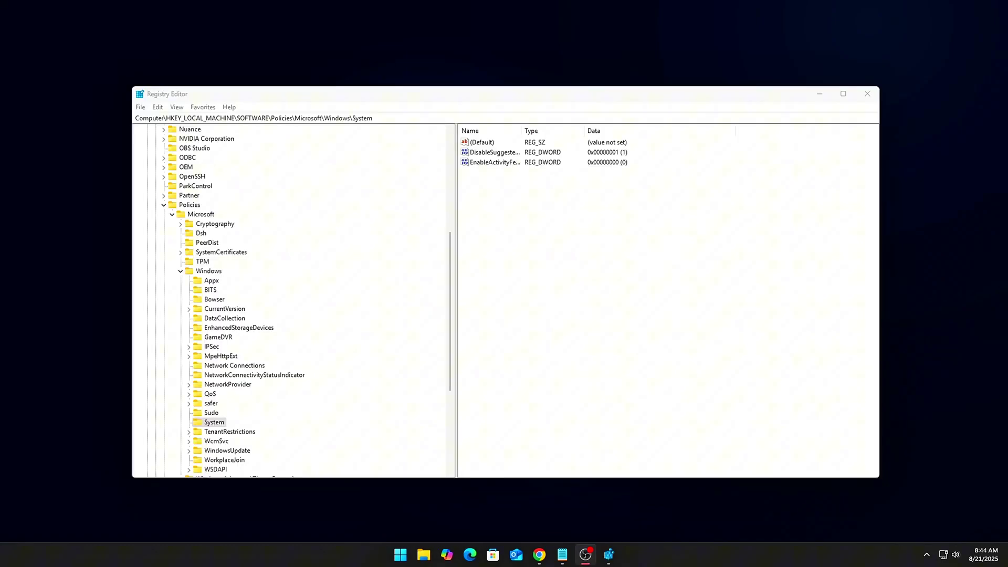
{"action": "left_click", "coordinate": [581, 118]}
{"action": "key", "text": "BackSpace"}
{"action": "type", "text": "HKEY_LOCAL_MACHINE\\SYSTEM\\CurrentControlSet\\Control\\PriorityControl"}
{"action": "key", "text": "Return"}
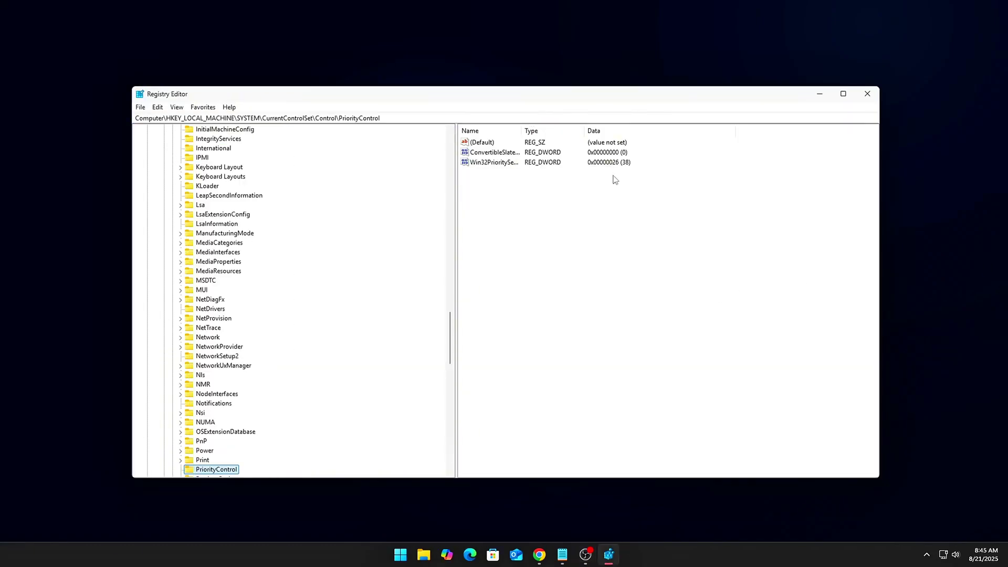
Step: Set Win32PrioritySeparation to hexadecimal 26 (decimal 38)
{"action": "left_click", "coordinate": [556, 220]}
{"action": "double_click", "coordinate": [485, 163]}
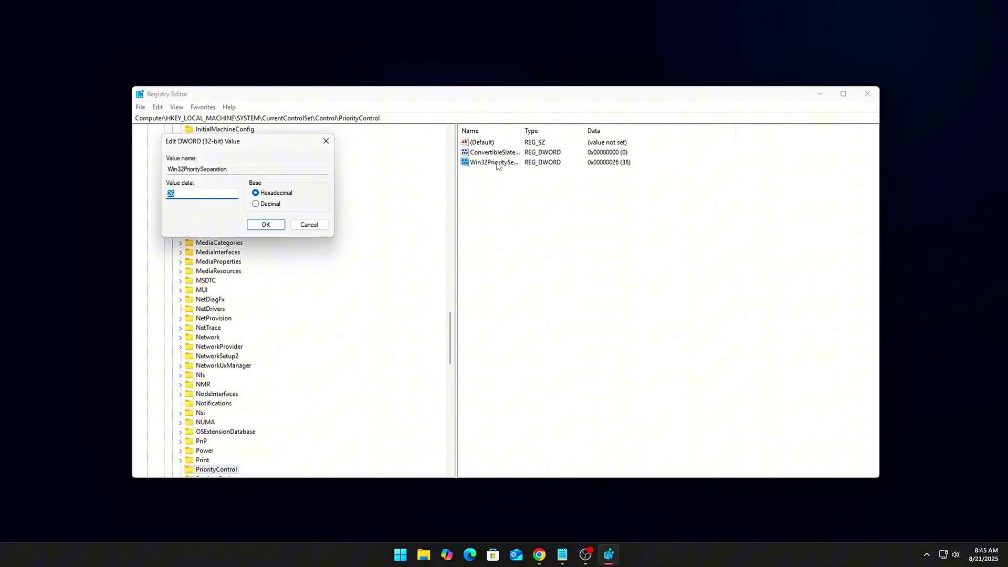
{"action": "left_click_drag", "start_coordinate": [262, 135], "coordinate": [598, 227]}
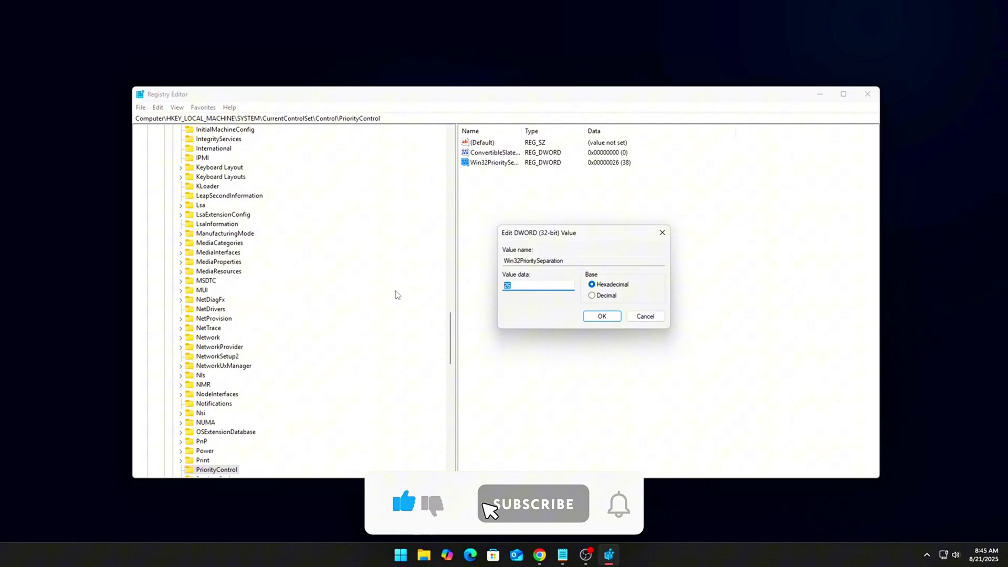
{"action": "type", "text": "2"}
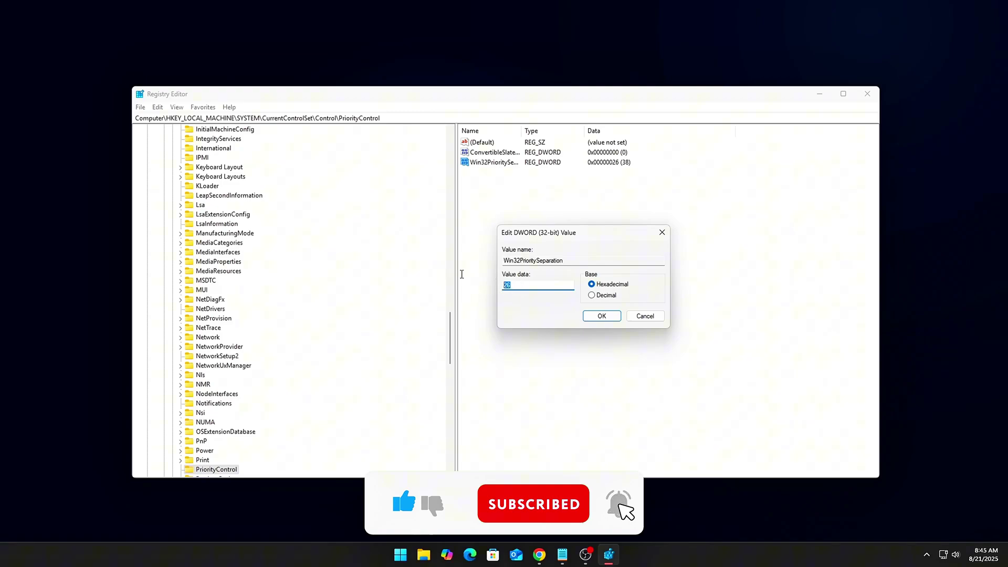
{"action": "left_click", "coordinate": [596, 297]}
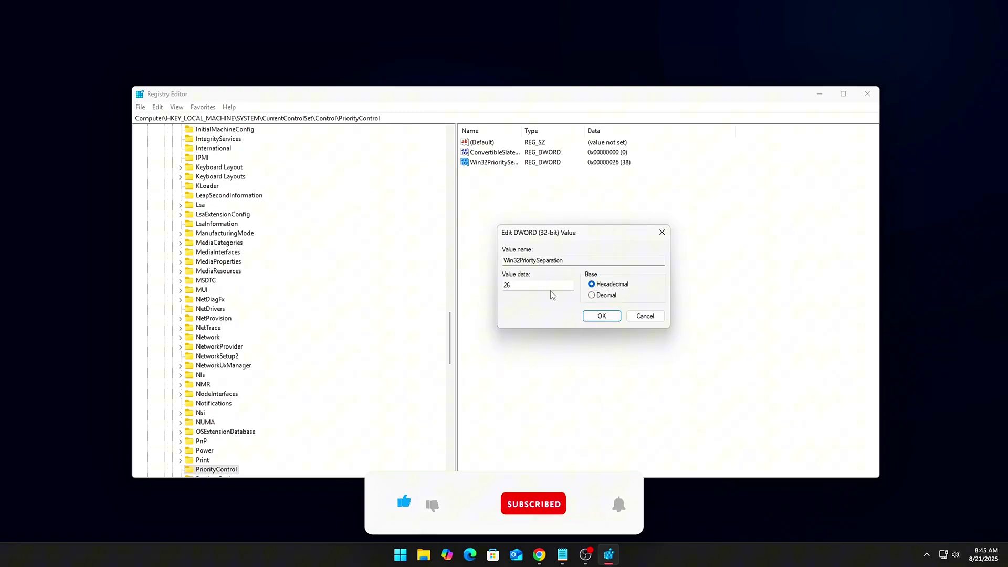
{"action": "left_click", "coordinate": [604, 316]}
Step: Dismiss the stray context menus and rename, keeping Win32PrioritySeparation's original name
{"action": "right_click", "coordinate": [552, 255]}
{"action": "mouse_move", "coordinate": [583, 262]}
{"action": "left_click", "coordinate": [615, 234]}
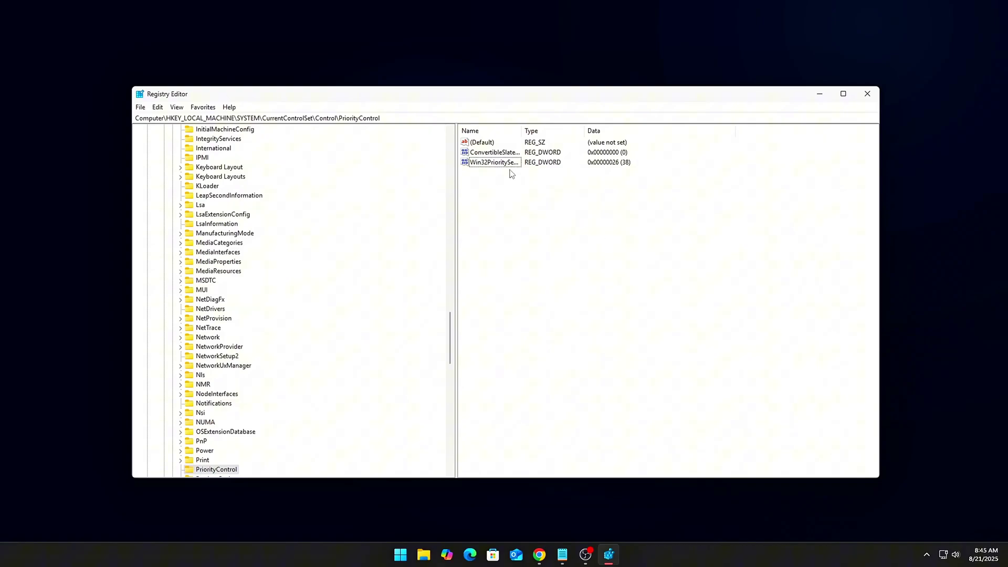
{"action": "left_click", "coordinate": [502, 163]}
{"action": "right_click", "coordinate": [512, 163]}
{"action": "left_click", "coordinate": [549, 210]}
{"action": "key", "text": "Return"}
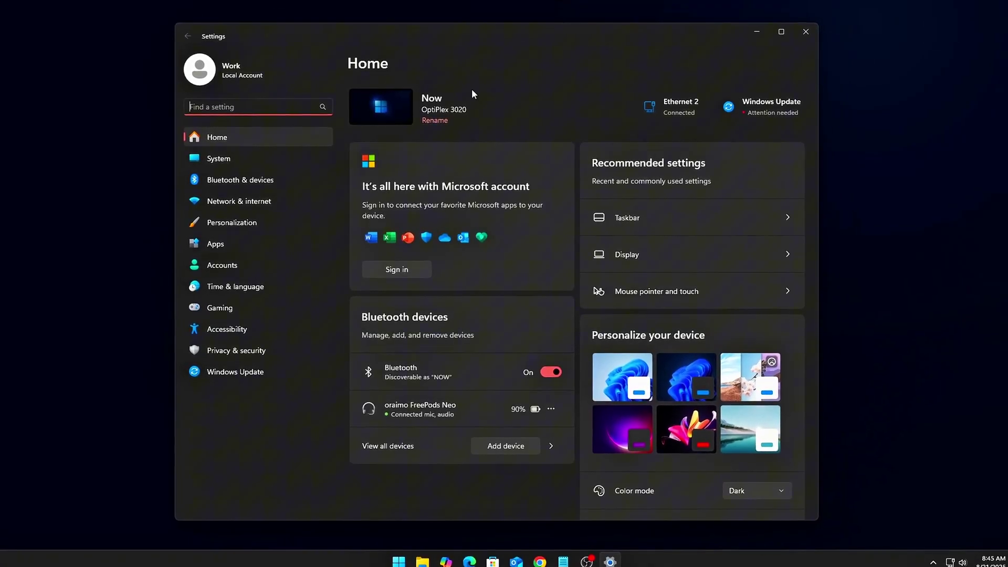
Step: In Diagnostics & feedback, leave optional diagnostic data off and expand the data sections
{"action": "left_click", "coordinate": [234, 350]}
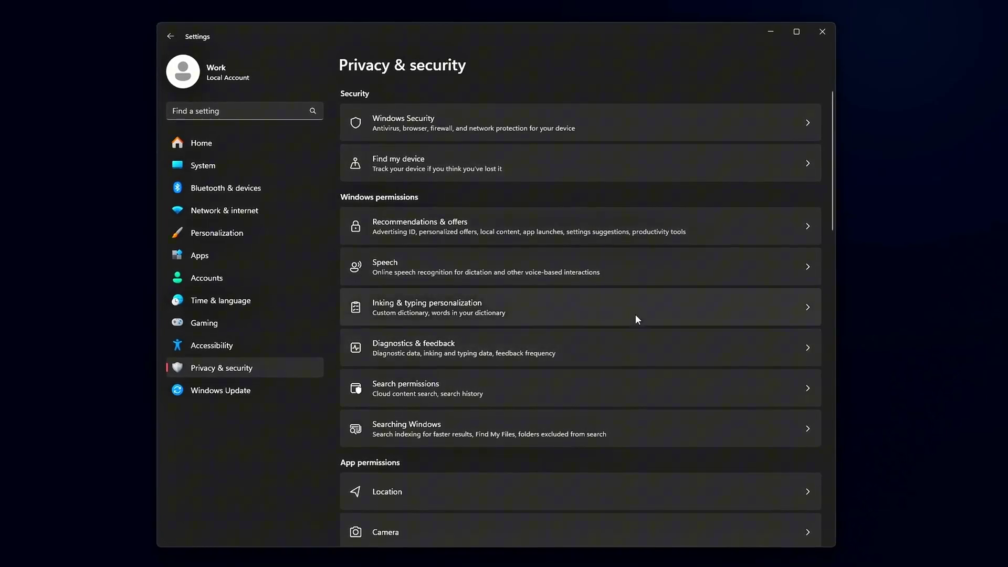
{"action": "left_click", "coordinate": [534, 354]}
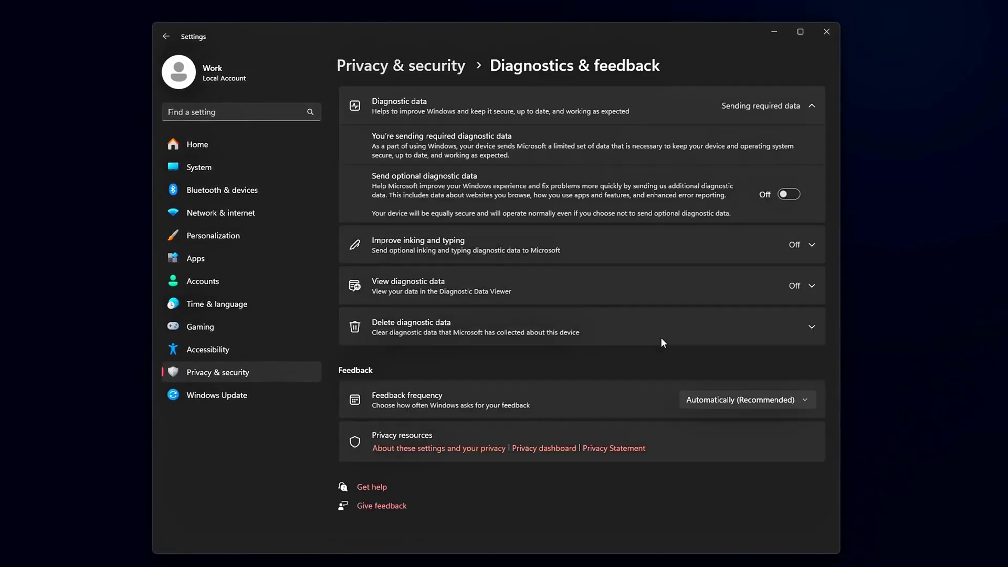
{"action": "left_click", "coordinate": [770, 199]}
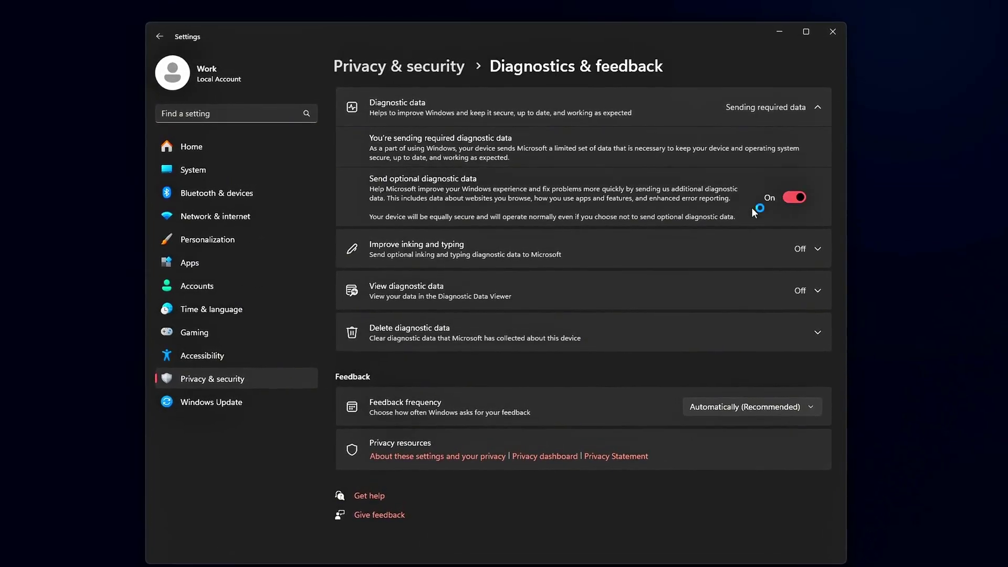
{"action": "left_click", "coordinate": [794, 197]}
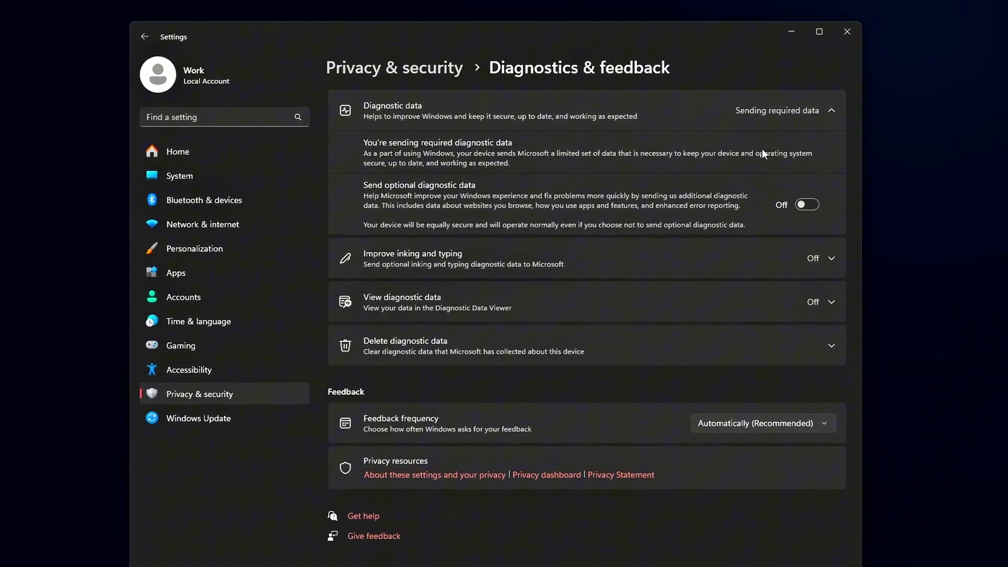
{"action": "left_click", "coordinate": [836, 304]}
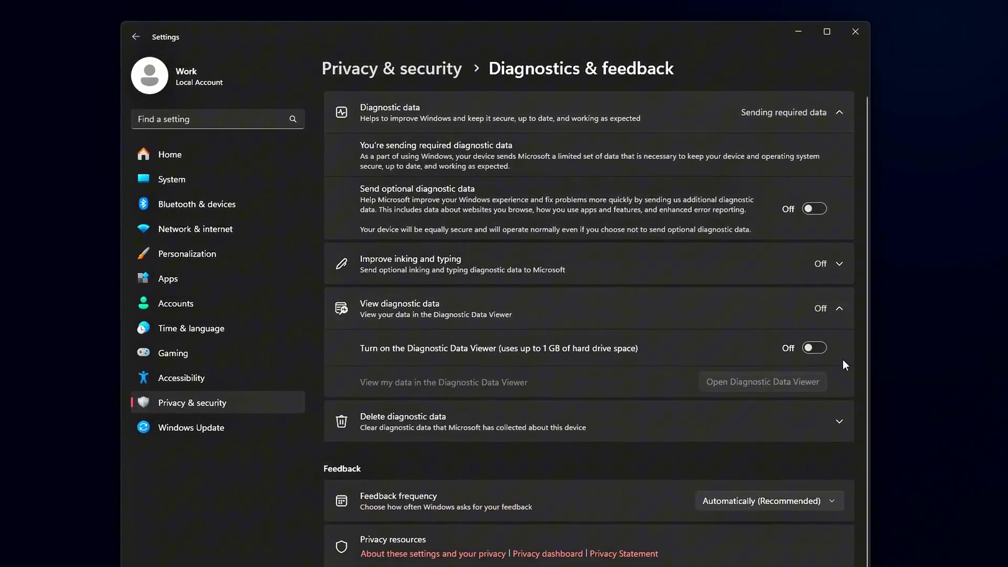
{"action": "left_click", "coordinate": [841, 266]}
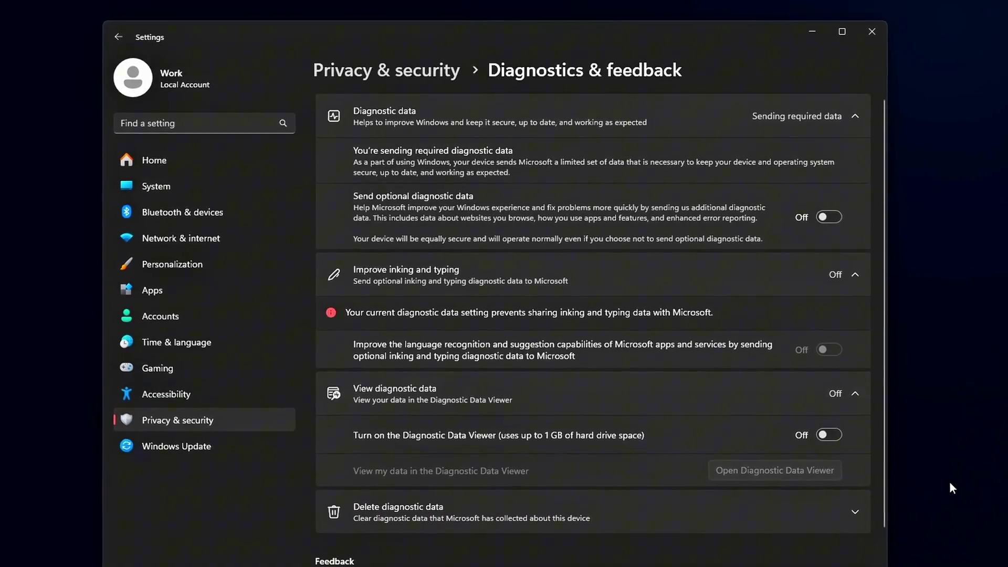
{"action": "left_click", "coordinate": [871, 515]}
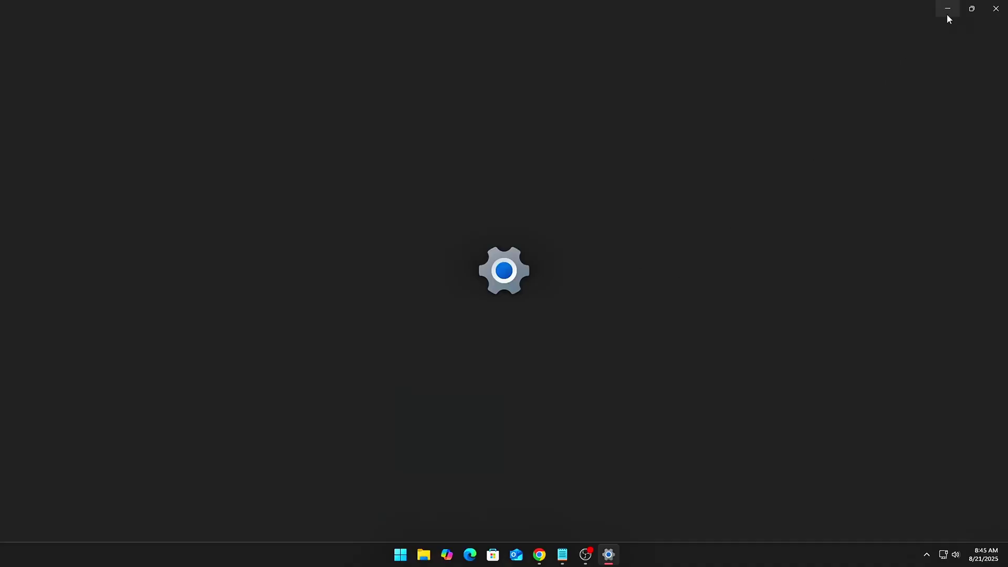
Step: Resize Settings and recheck the Diagnostic Data Viewer and inking and typing settings are off
{"action": "left_click", "coordinate": [972, 9]}
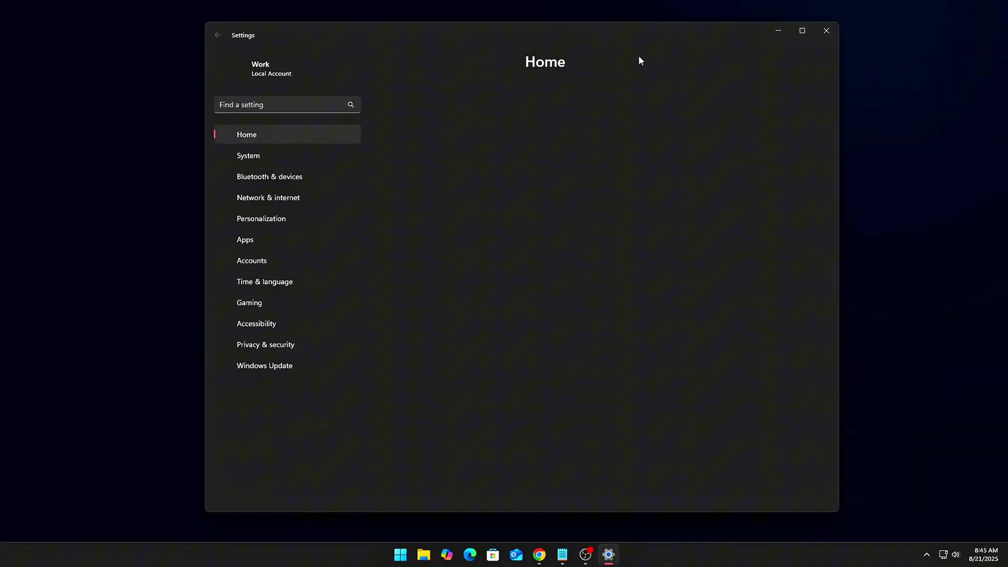
{"action": "left_click_drag", "start_coordinate": [648, 34], "coordinate": [628, 36]}
{"action": "left_click", "coordinate": [240, 345]}
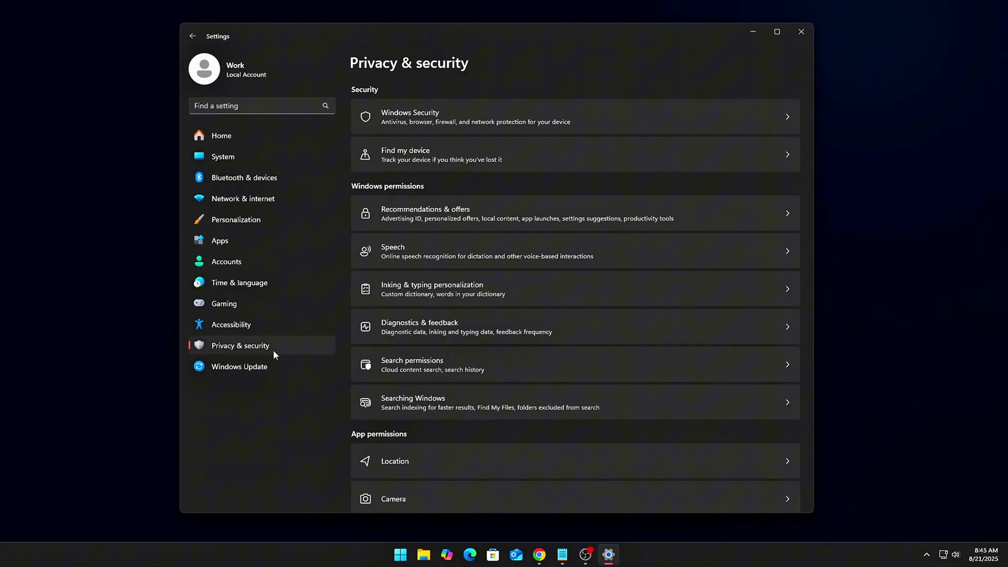
{"action": "left_click", "coordinate": [587, 325]}
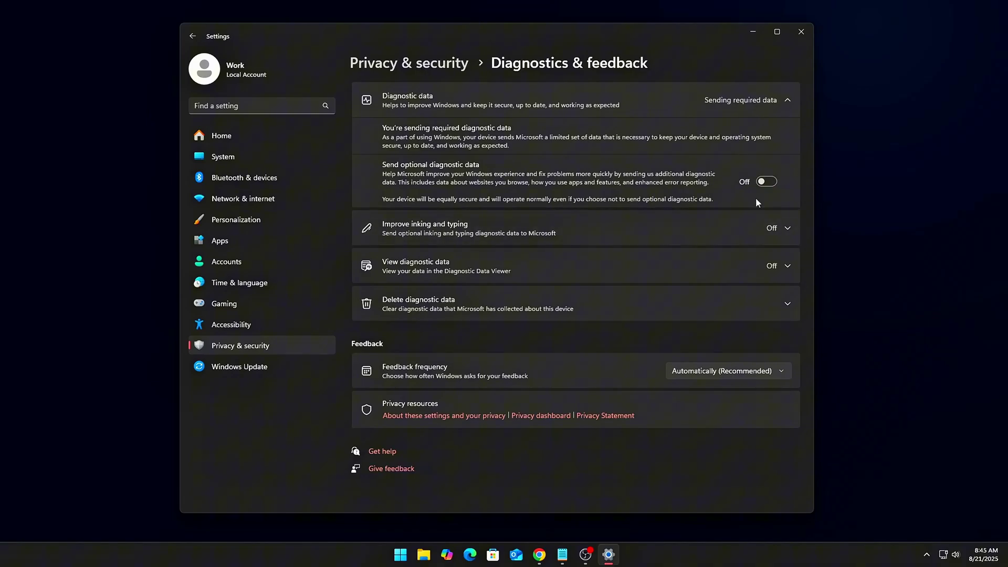
{"action": "left_click", "coordinate": [789, 264]}
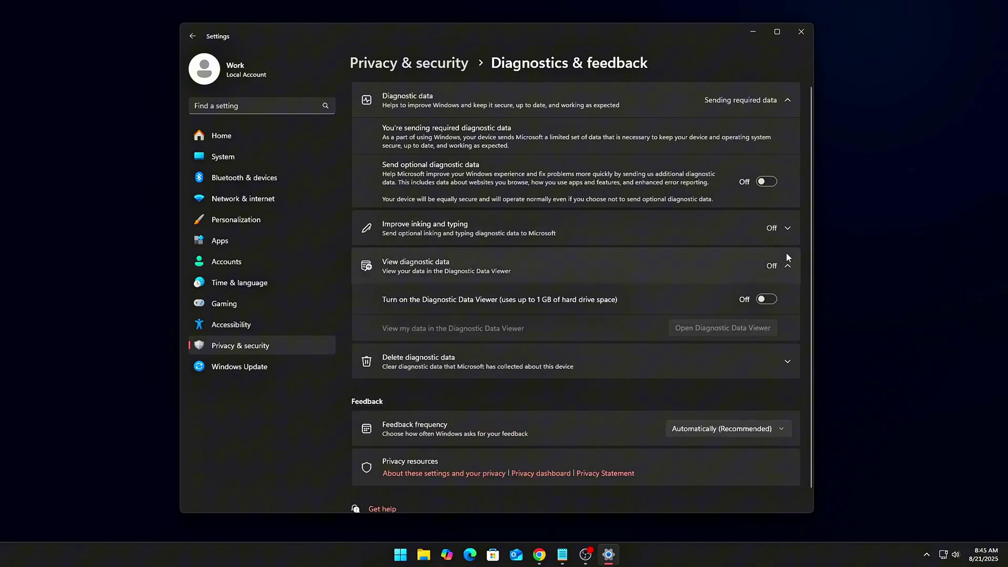
{"action": "left_click", "coordinate": [787, 229]}
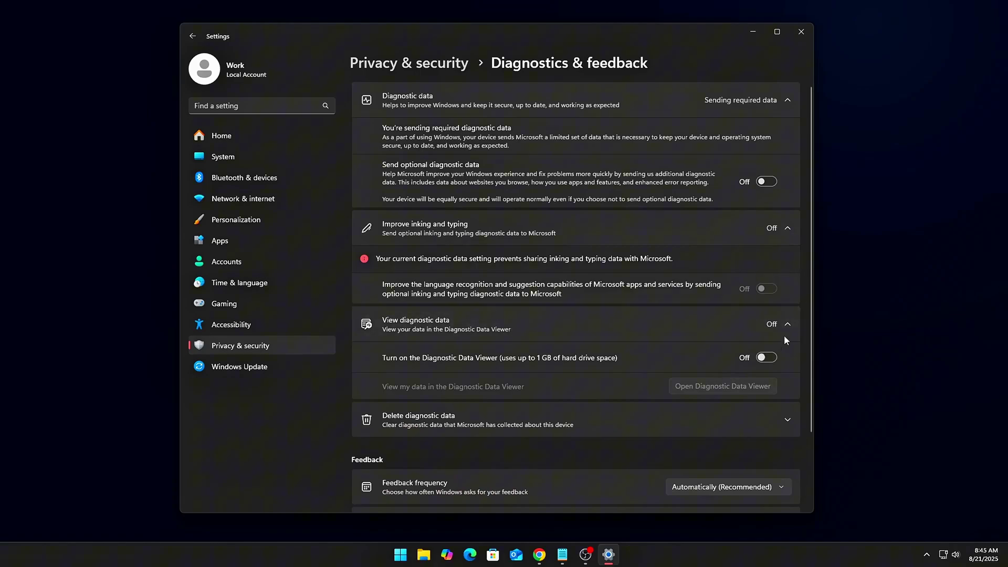
Step: Close Settings and launch the Services console with services.msc
{"action": "key", "text": "alt+F4"}
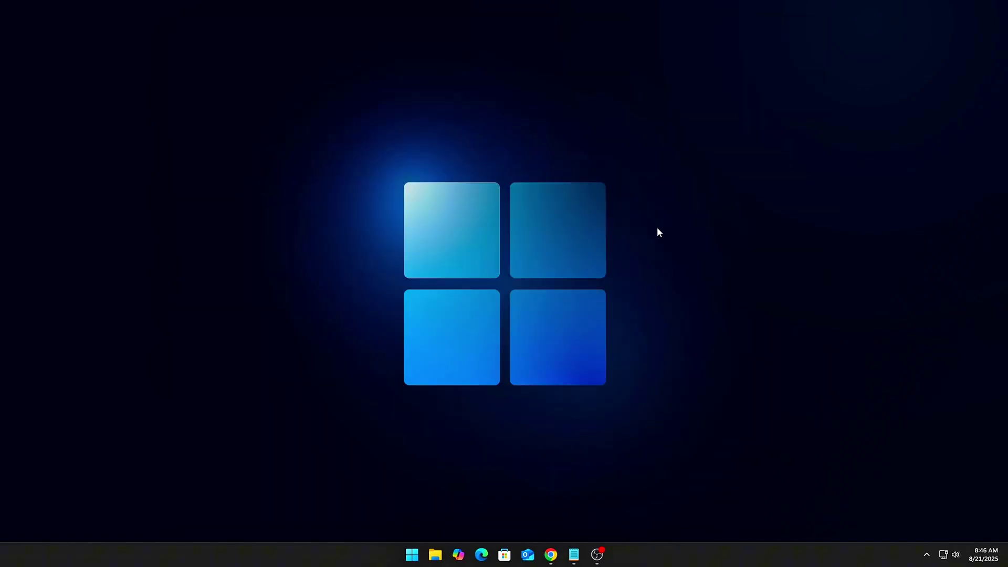
{"action": "key", "text": "super+r"}
{"action": "left_click_drag", "start_coordinate": [97, 439], "coordinate": [475, 235]}
{"action": "left_click", "coordinate": [464, 317]}
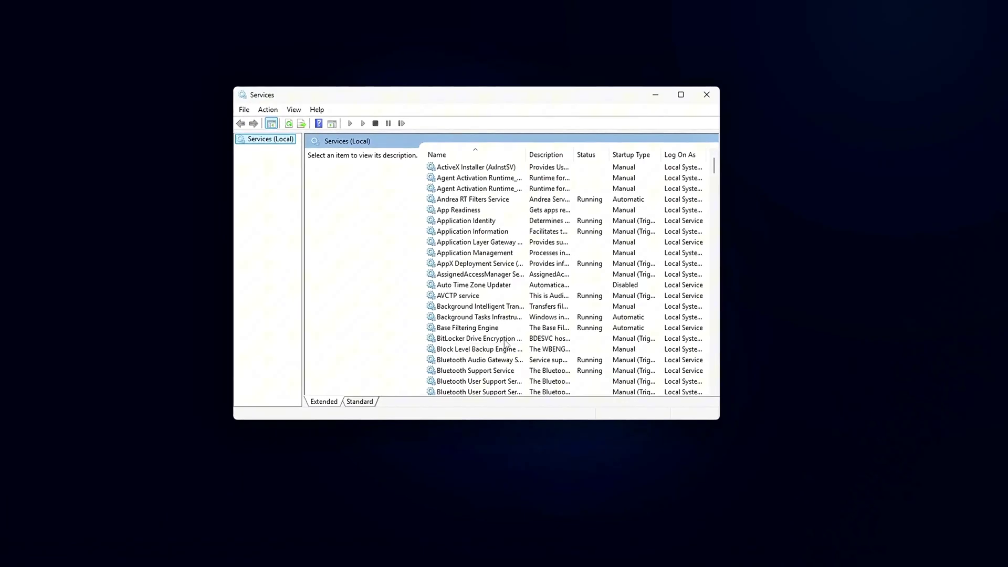
Step: Set the Connected User Experiences and Telemetry service's startup type to Disabled
{"action": "left_click", "coordinate": [477, 166]}
{"action": "scroll", "coordinate": [521, 171], "scroll_direction": "down", "scroll_amount": 13}
{"action": "left_click", "coordinate": [522, 171]}
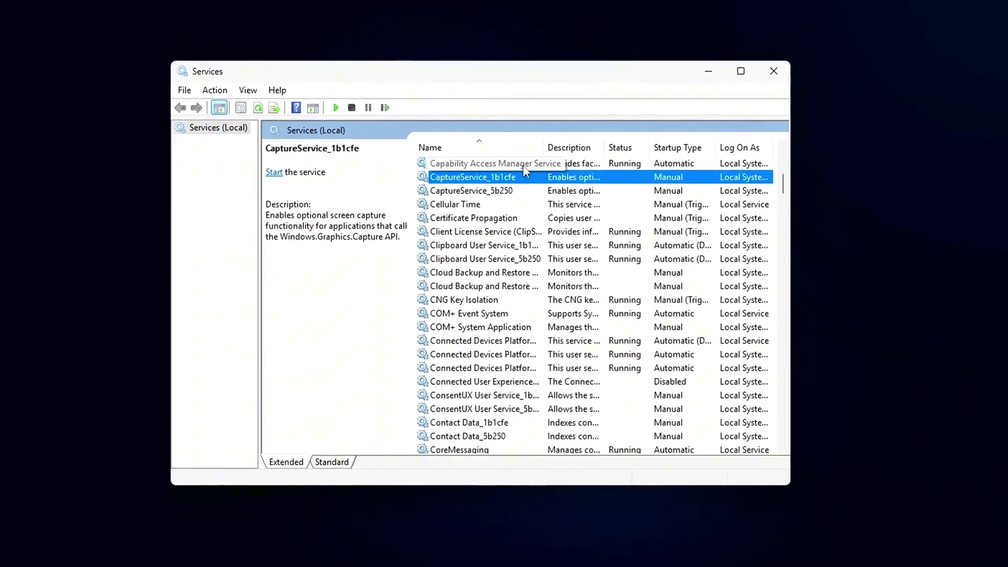
{"action": "left_click", "coordinate": [475, 220]}
{"action": "key", "text": "Down"}
{"action": "key", "text": "Down"}
{"action": "key", "text": "Down"}
{"action": "key", "text": "Down"}
{"action": "key", "text": "Down"}
{"action": "key", "text": "Down"}
{"action": "key", "text": "Down"}
{"action": "key", "text": "Down"}
{"action": "key", "text": "Down"}
{"action": "key", "text": "Down"}
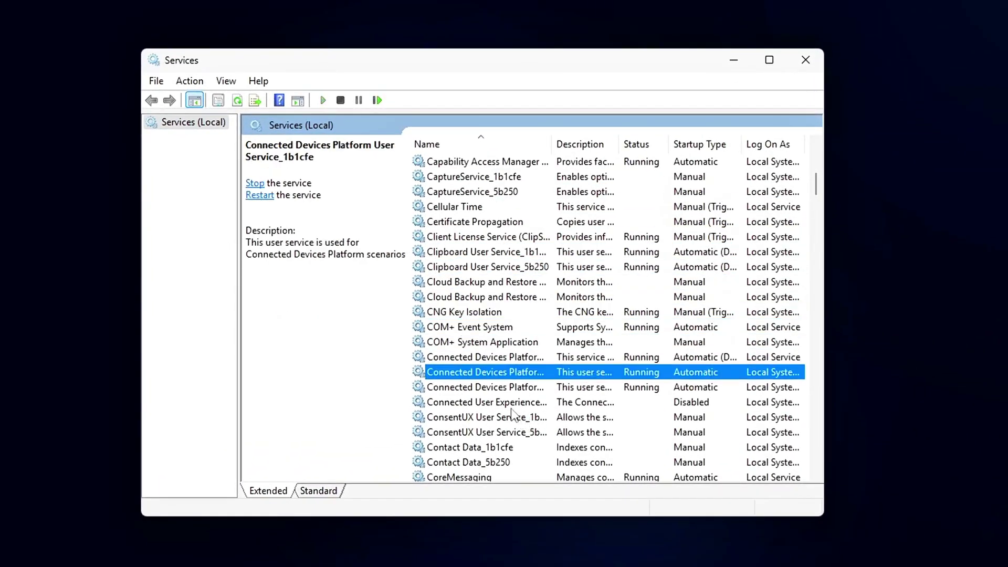
{"action": "left_click", "coordinate": [511, 407]}
{"action": "double_click", "coordinate": [493, 405]}
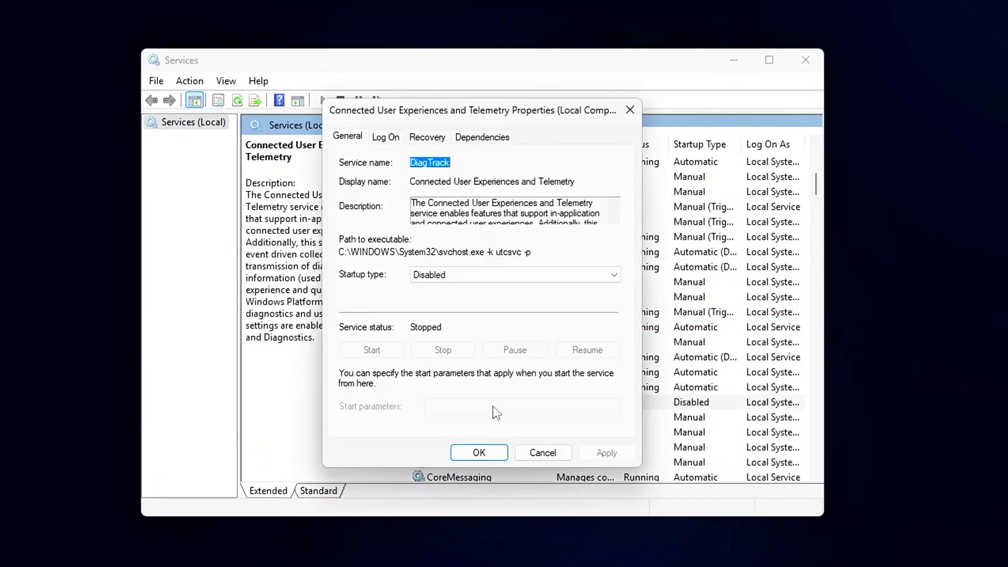
{"action": "left_click", "coordinate": [486, 276]}
{"action": "left_click", "coordinate": [471, 321]}
{"action": "key", "text": "Return"}
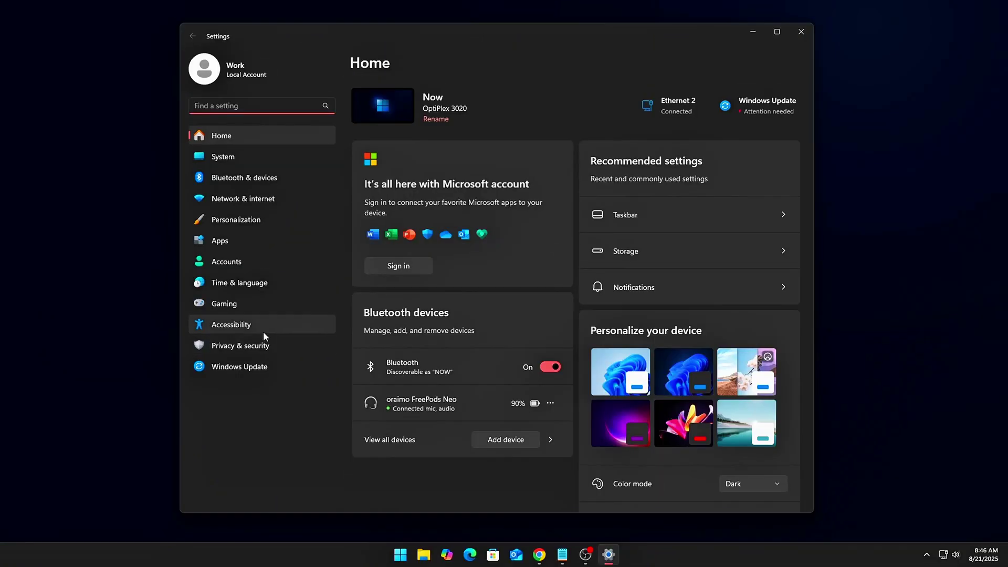
Step: Review the Cloud content search toggles under Privacy & security > Search permissions, then close Settings
{"action": "left_click", "coordinate": [263, 332]}
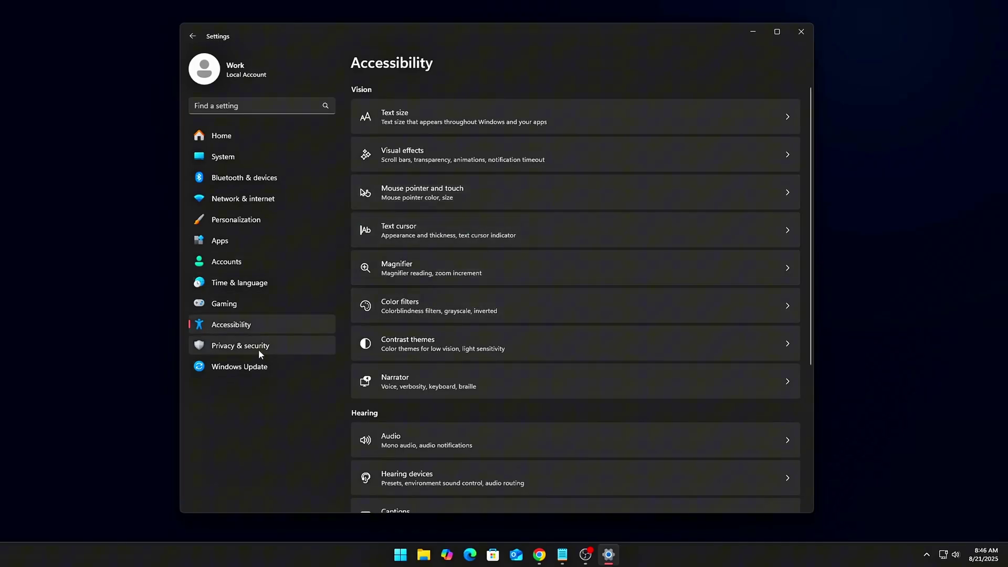
{"action": "left_click", "coordinate": [260, 349]}
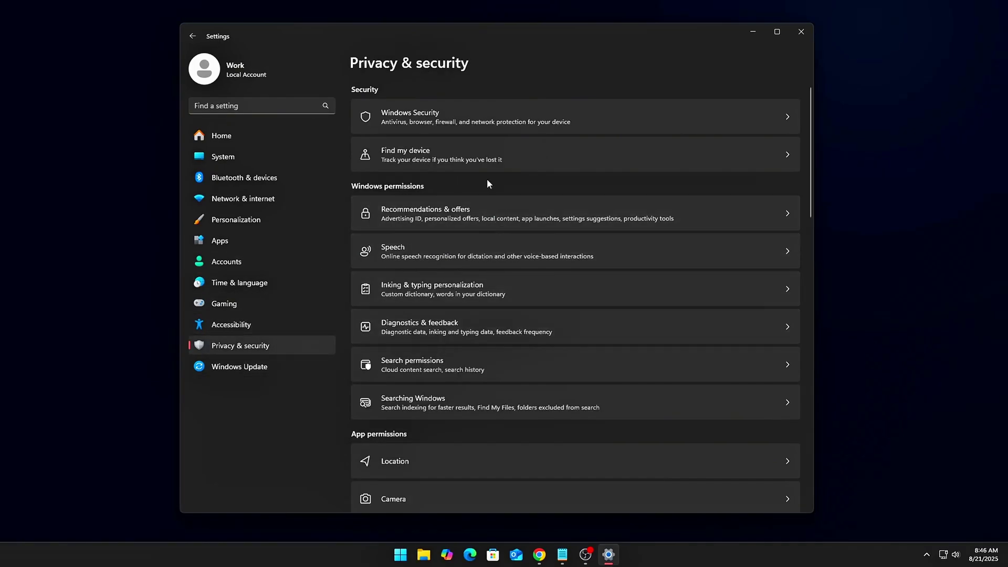
{"action": "left_click", "coordinate": [468, 374]}
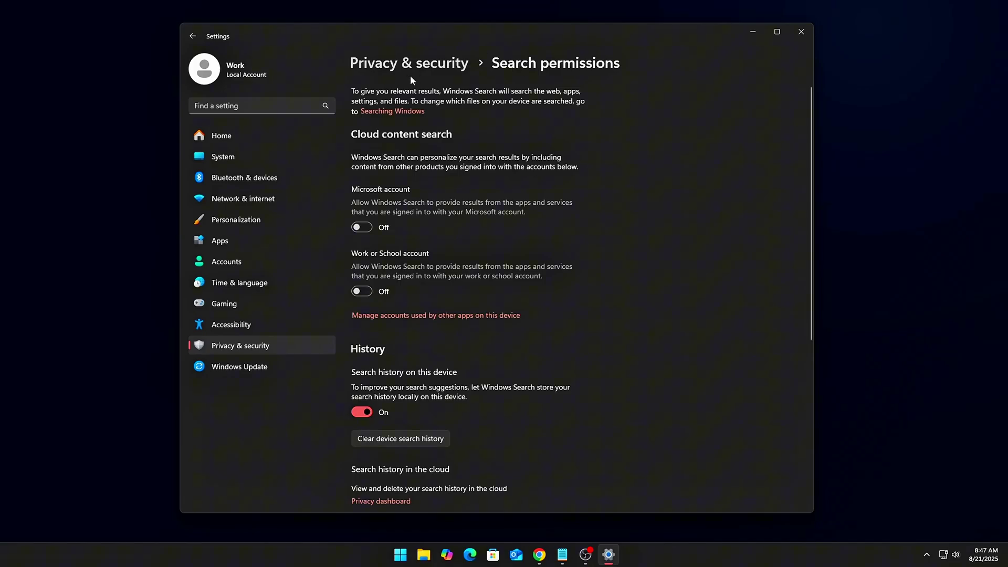
{"action": "left_click", "coordinate": [428, 71]}
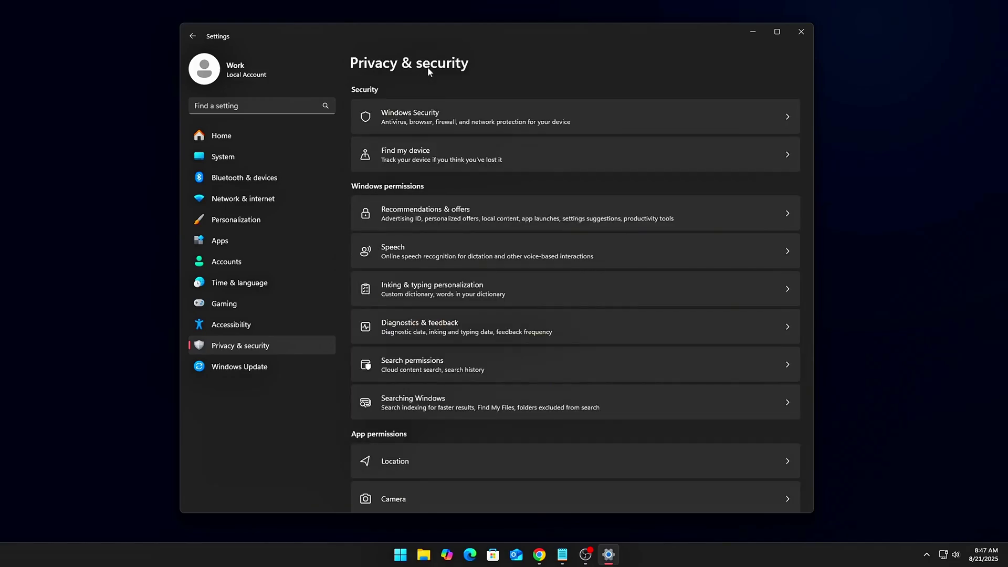
{"action": "left_click", "coordinate": [807, 32]}
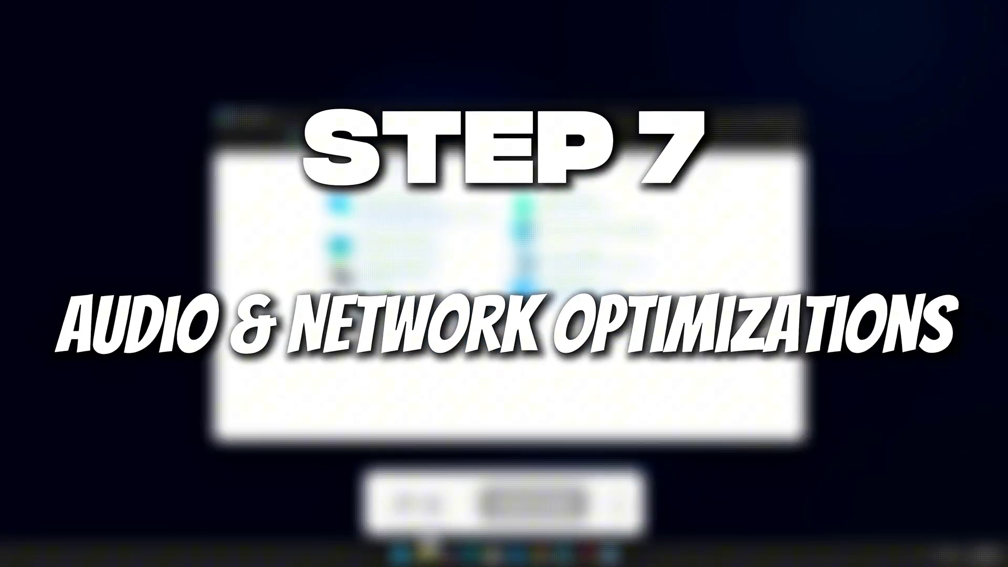
Step: From the volume icon's Sound settings, open Headphones properties and check Audio enhancements is Off
{"action": "right_click", "coordinate": [957, 555]}
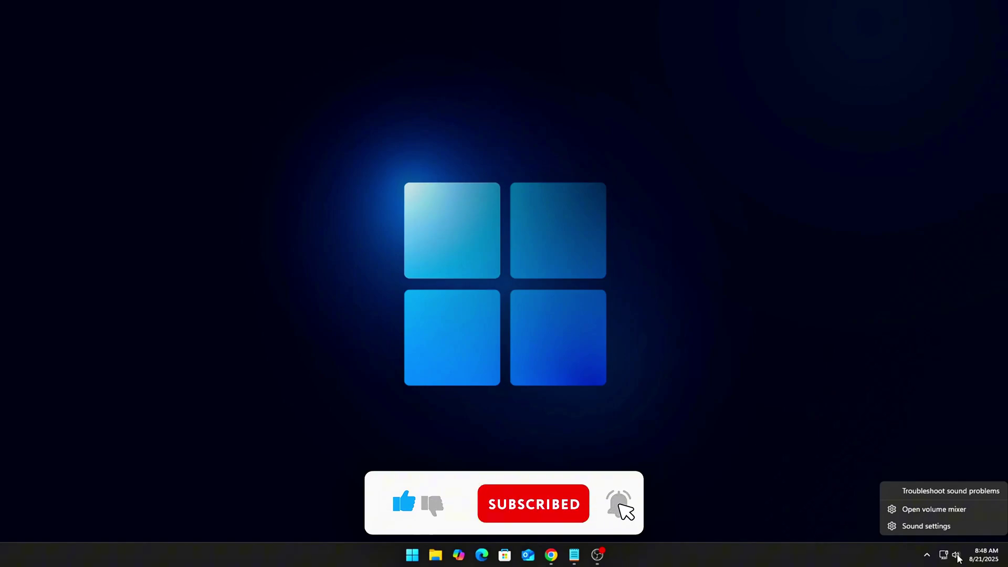
{"action": "left_click", "coordinate": [944, 527]}
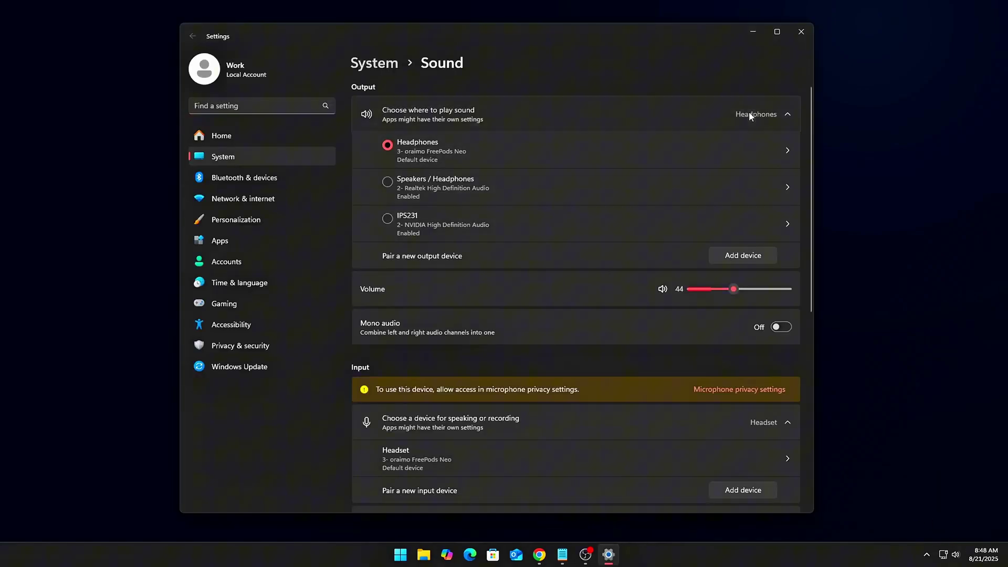
{"action": "left_click", "coordinate": [748, 111]}
{"action": "left_click", "coordinate": [657, 113]}
{"action": "left_click", "coordinate": [521, 150]}
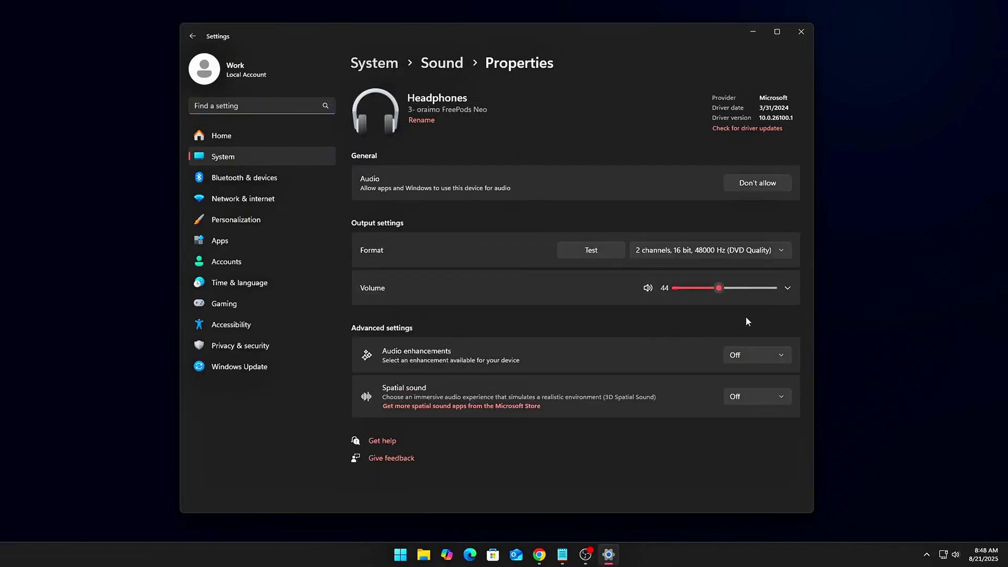
{"action": "left_click", "coordinate": [754, 358]}
Step: Close Settings and open the Advanced tab of the Headphones properties in the Sound dialog
{"action": "left_click", "coordinate": [801, 32]}
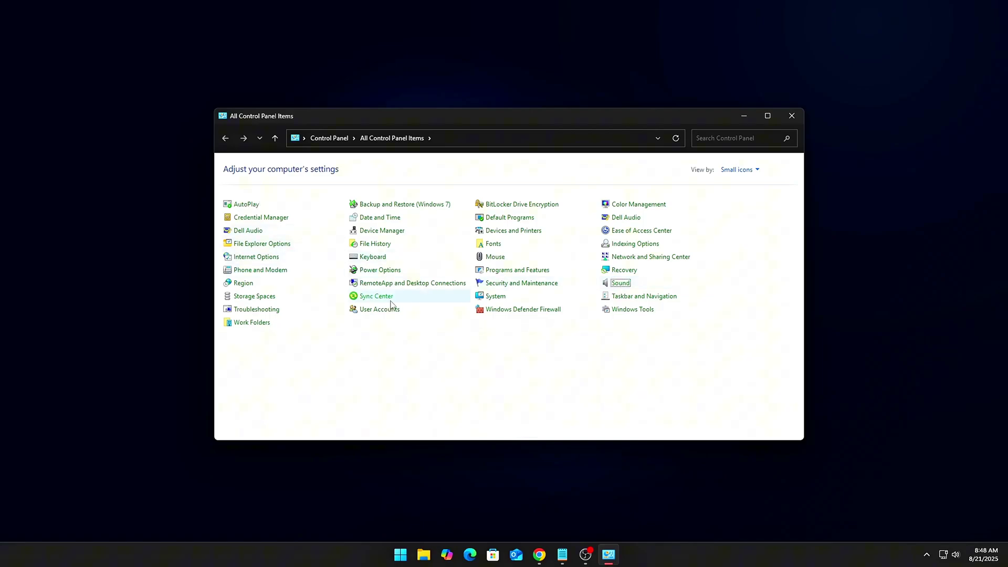
{"action": "left_click_drag", "start_coordinate": [172, 47], "coordinate": [525, 166]}
{"action": "left_click", "coordinate": [487, 278]}
{"action": "right_click", "coordinate": [487, 283]}
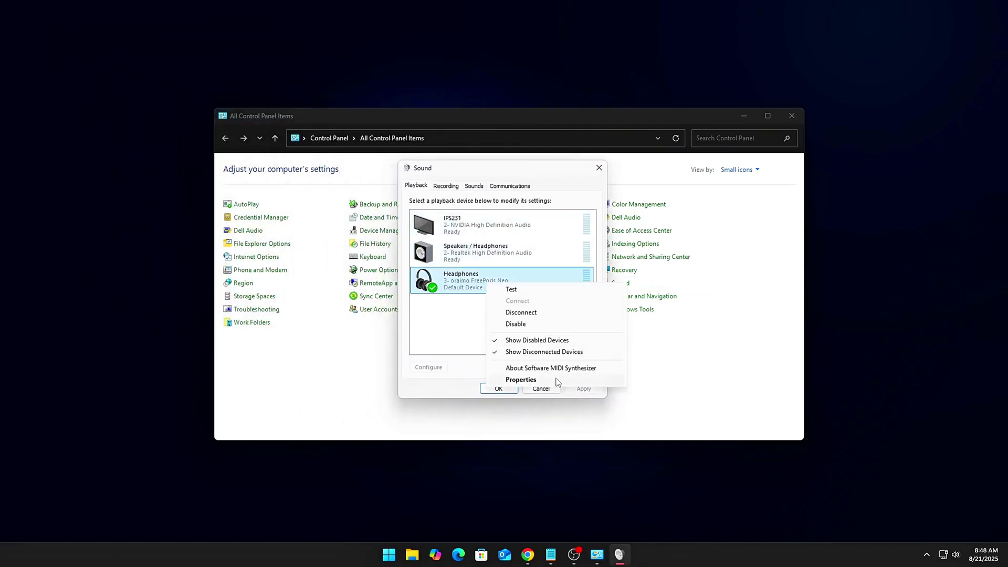
{"action": "left_click", "coordinate": [556, 380]}
{"action": "left_click_drag", "start_coordinate": [540, 212], "coordinate": [525, 172]}
{"action": "left_click", "coordinate": [511, 186]}
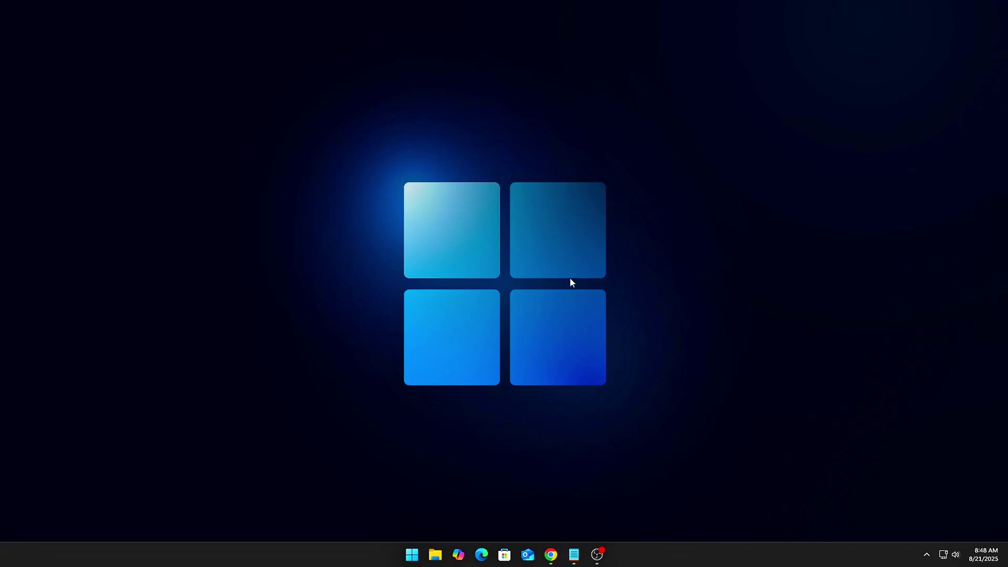
Step: Launch regedit and go to the Tcpip\Parameters\Interfaces key via the address bar
{"action": "key", "text": "super+r"}
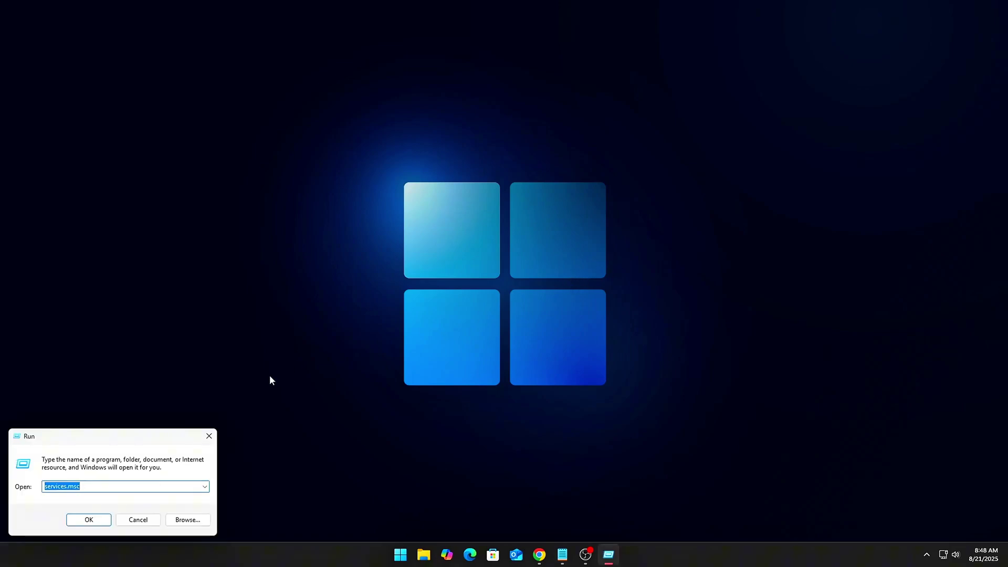
{"action": "left_click_drag", "start_coordinate": [127, 436], "coordinate": [500, 211]}
{"action": "type", "text": "regedit"}
{"action": "key", "text": "Return"}
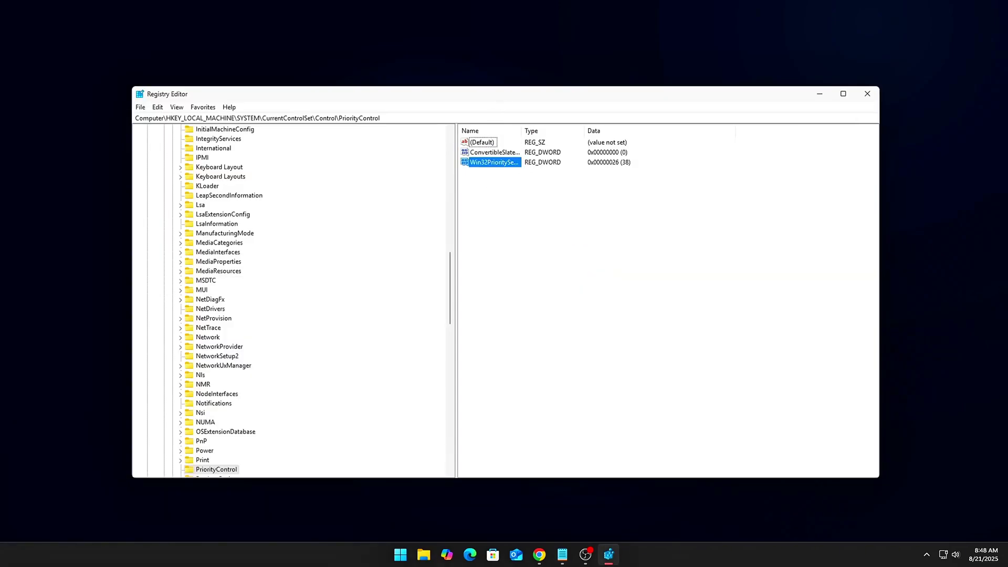
{"action": "left_click", "coordinate": [620, 118]}
{"action": "type", "text": "HKEY_LOCAL_MACHINE\\SYSTEM\\CurrentControlSet\\Services\\Tcpip\\Parameters\\Interfaces"}
{"action": "key", "text": "Return"}
Step: In the first interface, confirm TcpAckFrequency and TCPNoDelay are both 1
{"action": "scroll", "coordinate": [355, 341], "scroll_direction": "down", "scroll_amount": 3}
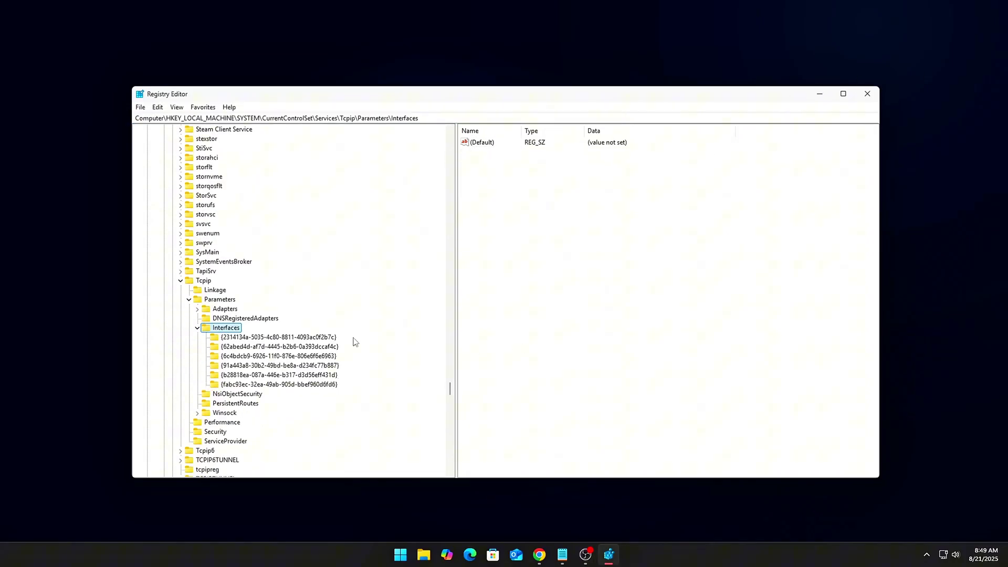
{"action": "left_click", "coordinate": [255, 336]}
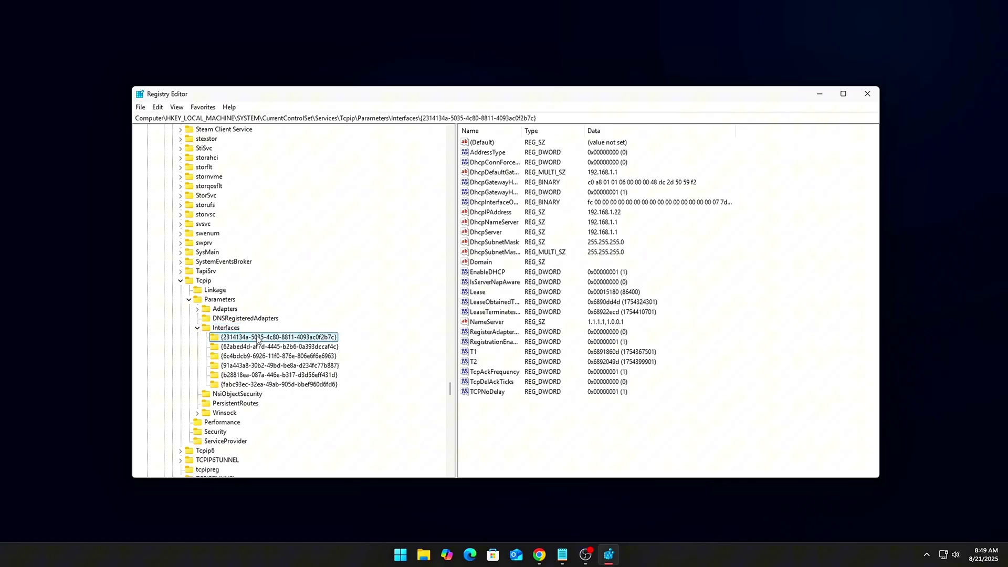
{"action": "left_click", "coordinate": [269, 348]}
{"action": "left_click", "coordinate": [273, 342]}
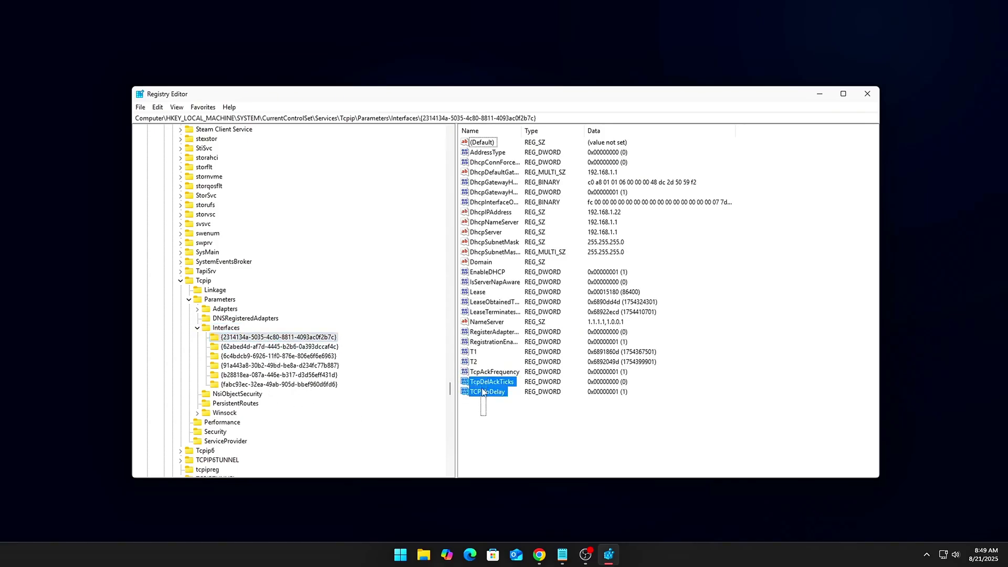
{"action": "double_click", "coordinate": [492, 372]}
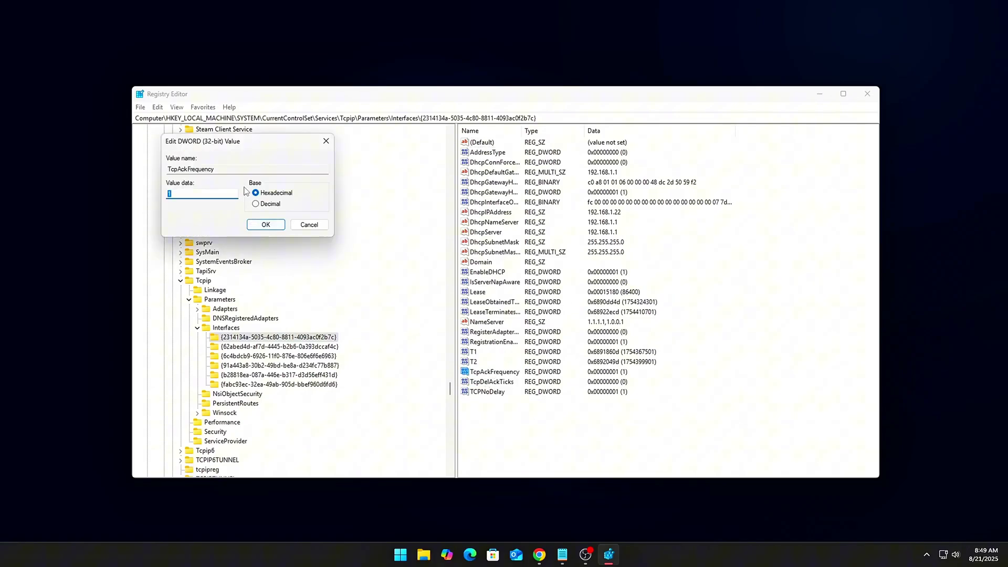
{"action": "left_click", "coordinate": [278, 225]}
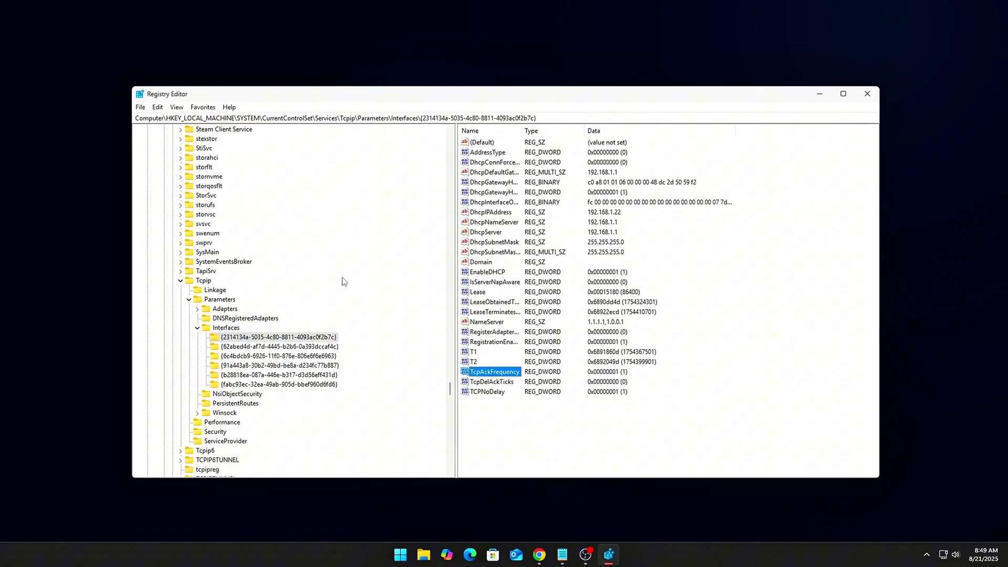
{"action": "double_click", "coordinate": [493, 392]}
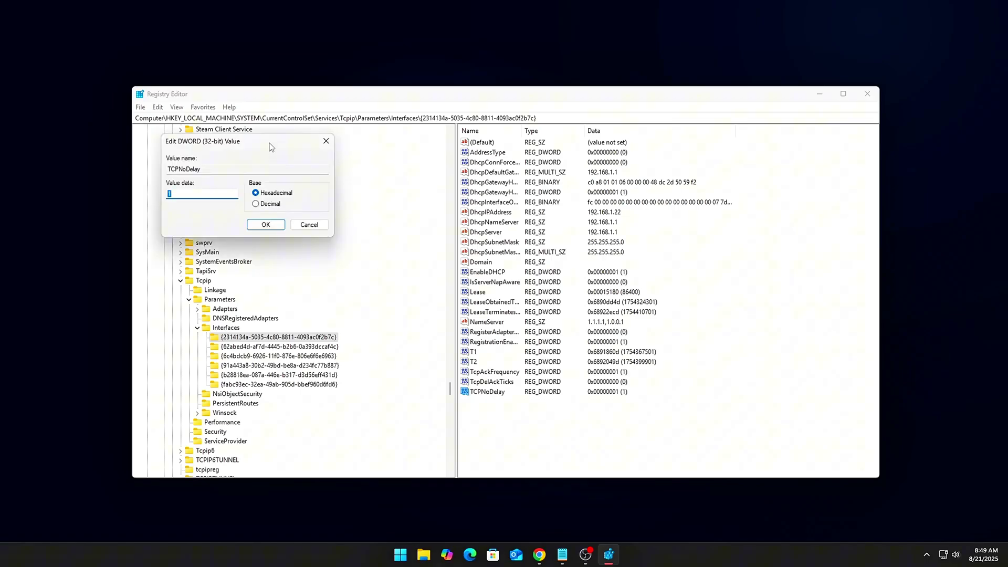
{"action": "left_click_drag", "start_coordinate": [271, 147], "coordinate": [593, 287]}
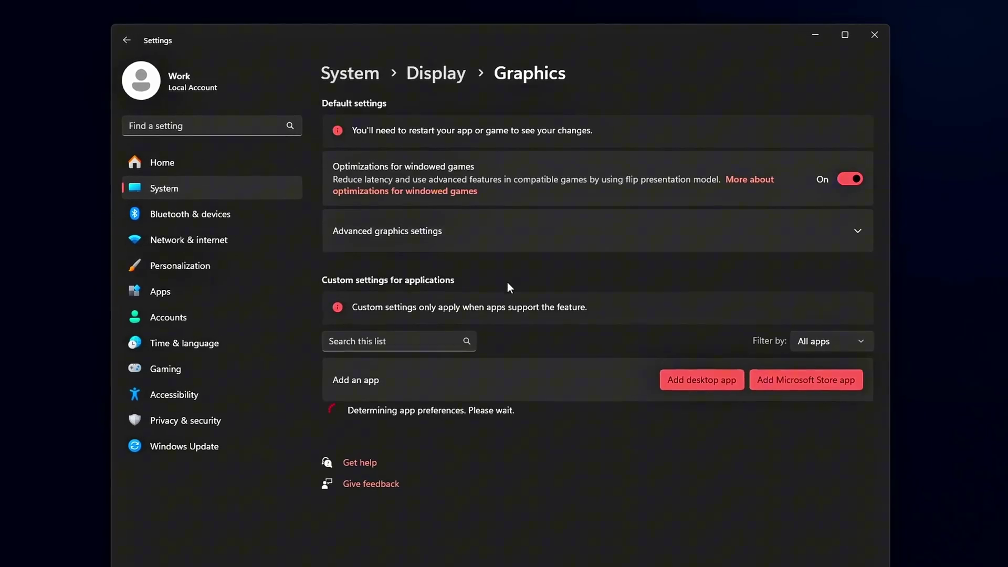
Step: Expand Advanced graphics settings and leave Hardware-accelerated GPU scheduling on
{"action": "left_click", "coordinate": [520, 215]}
{"action": "left_click", "coordinate": [856, 291]}
{"action": "left_click", "coordinate": [858, 291]}
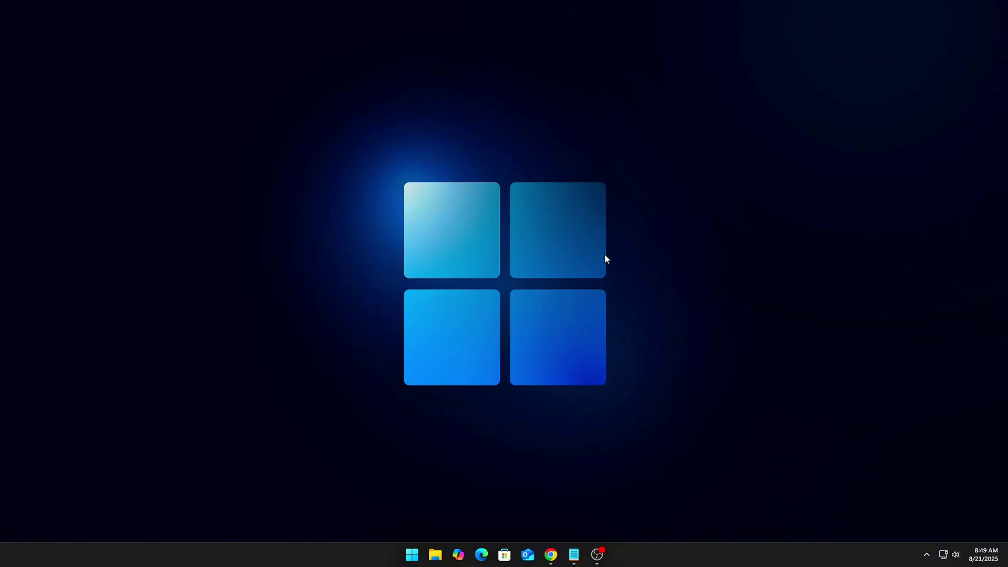
Step: Return to System > Display > Graphics, confirm GPU scheduling is On, and close Settings
{"action": "key", "text": "super+i"}
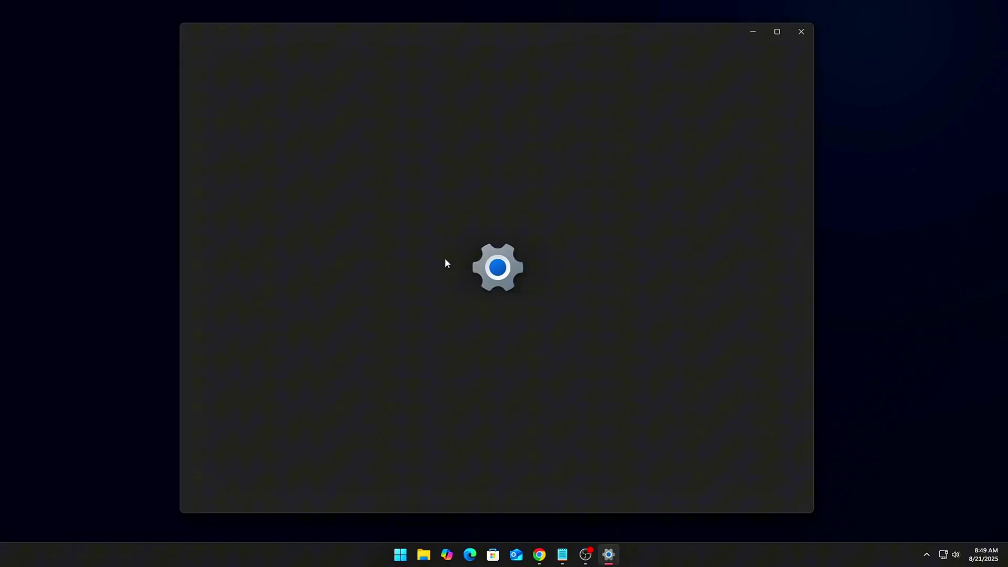
{"action": "left_click", "coordinate": [222, 156]}
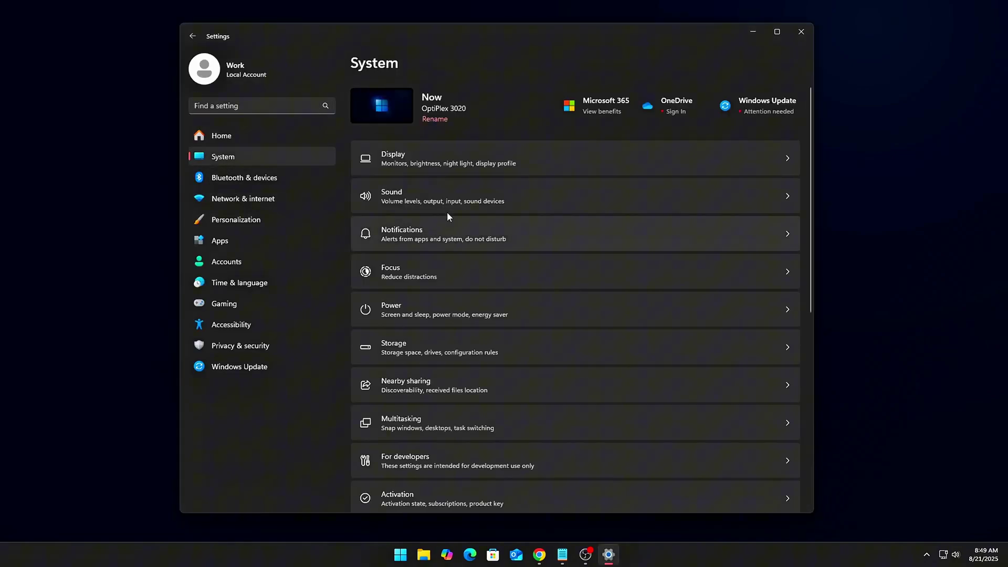
{"action": "left_click", "coordinate": [459, 167]}
{"action": "scroll", "coordinate": [403, 291], "scroll_direction": "down", "scroll_amount": 8}
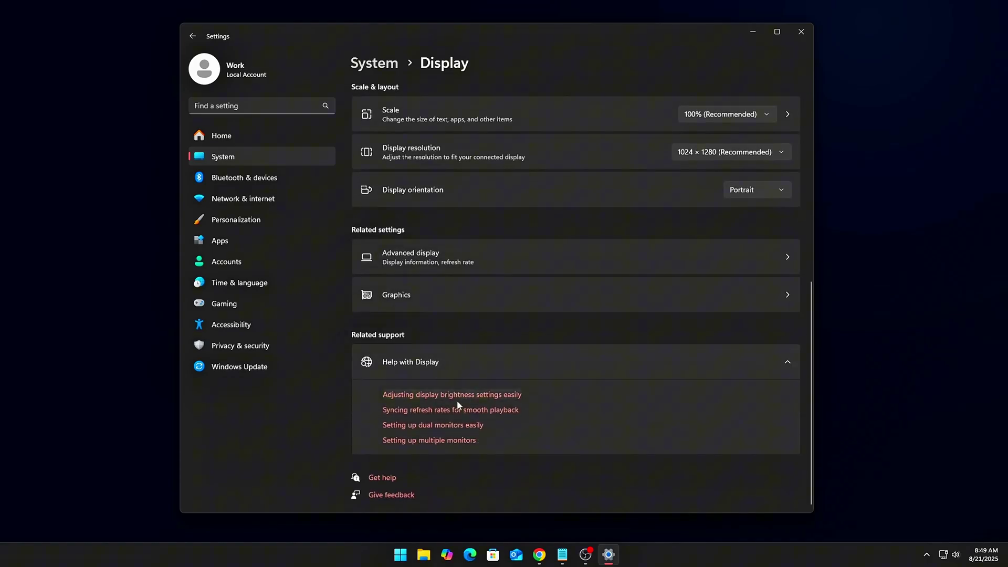
{"action": "left_click", "coordinate": [447, 301]}
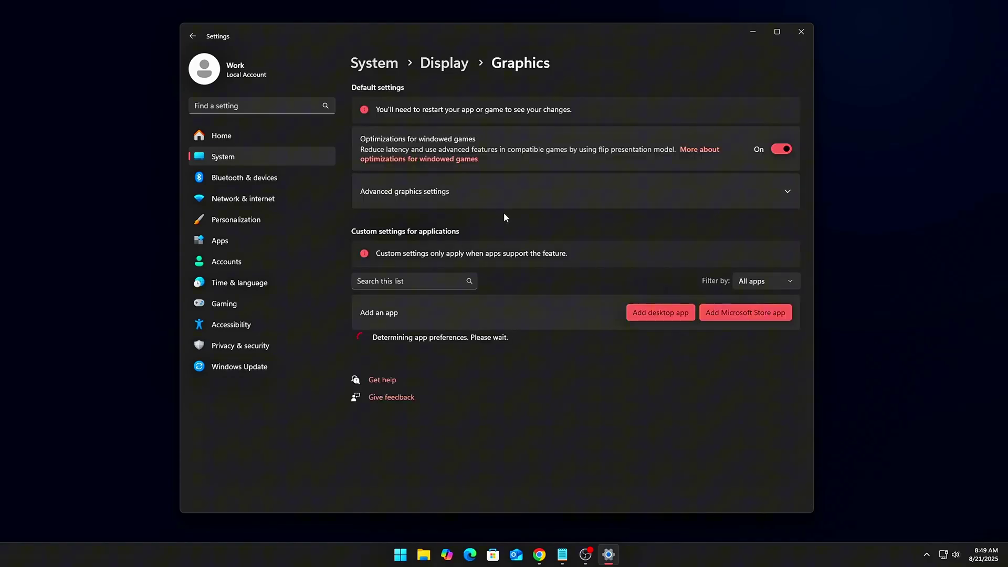
{"action": "left_click", "coordinate": [504, 193]}
{"action": "left_click", "coordinate": [762, 224]}
{"action": "left_click", "coordinate": [764, 225]}
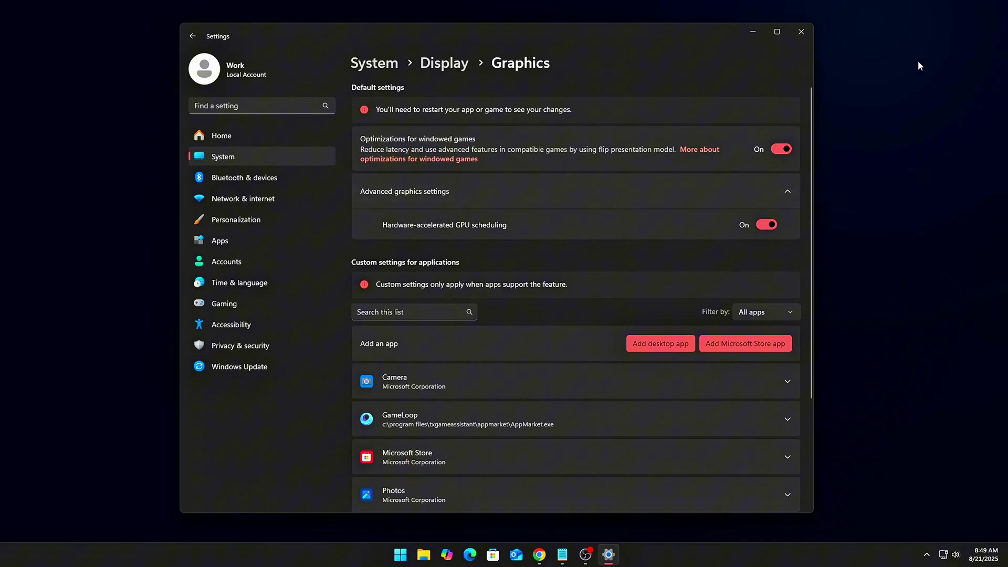
{"action": "left_click", "coordinate": [801, 32]}
Step: Launch regedit, go to the GraphicsDrivers key and open HwSchMode to confirm it is 2
{"action": "key", "text": "super+r"}
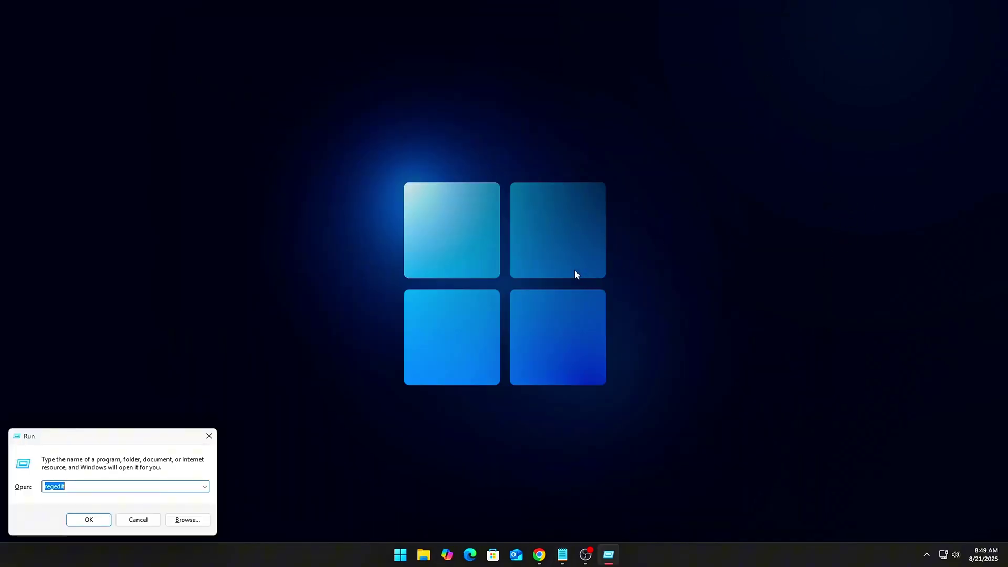
{"action": "type", "text": "regedit"}
{"action": "key", "text": "Return"}
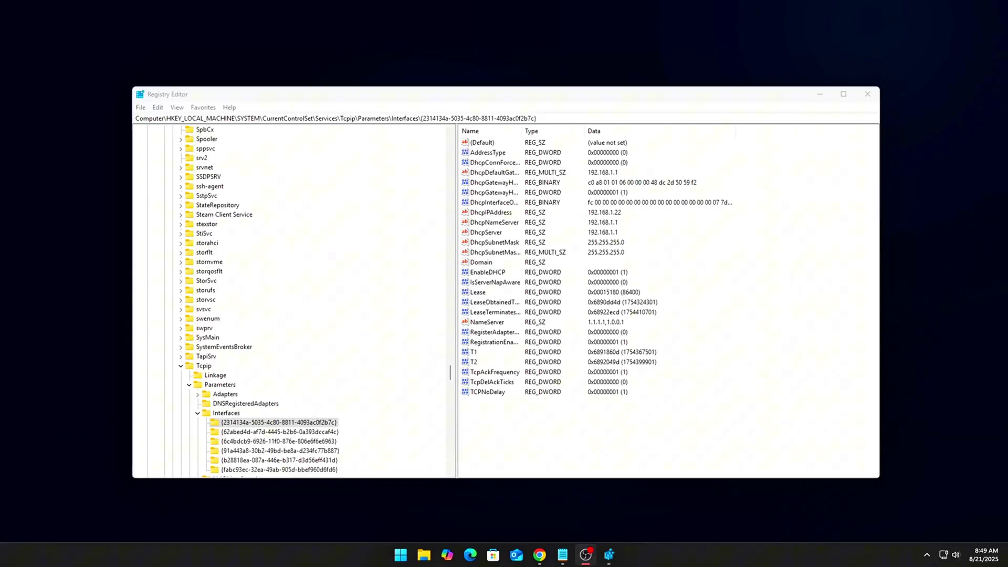
{"action": "left_click", "coordinate": [669, 116]}
{"action": "type", "text": "HKEY_LOCAL_MACHINE\\SYSTEM\\CurrentControlSet\\Control\\GraphicsDrivers"}
{"action": "key", "text": "Return"}
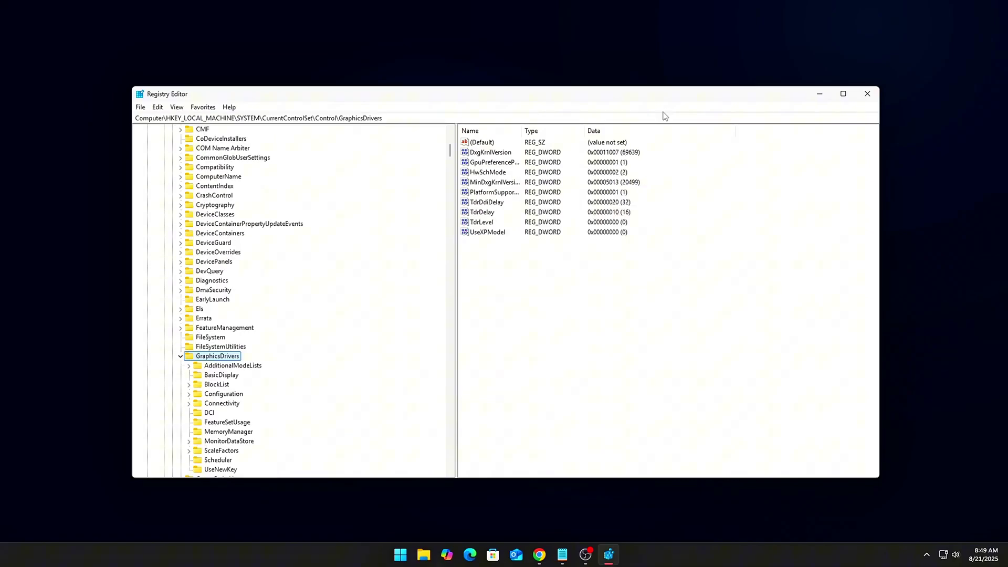
{"action": "double_click", "coordinate": [491, 173]}
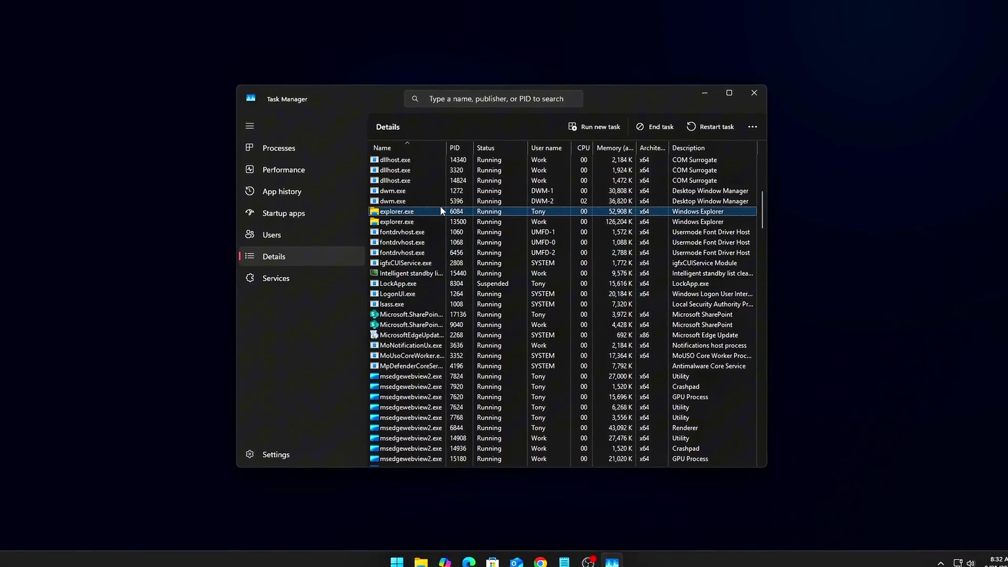
Step: Search the Task Manager Details list for the GameLoop AppMarket.exe process
{"action": "key", "text": "s"}
{"action": "key", "text": "Down"}
{"action": "key", "text": "Down"}
{"action": "key", "text": "Down"}
{"action": "key", "text": "Down"}
{"action": "key", "text": "Down"}
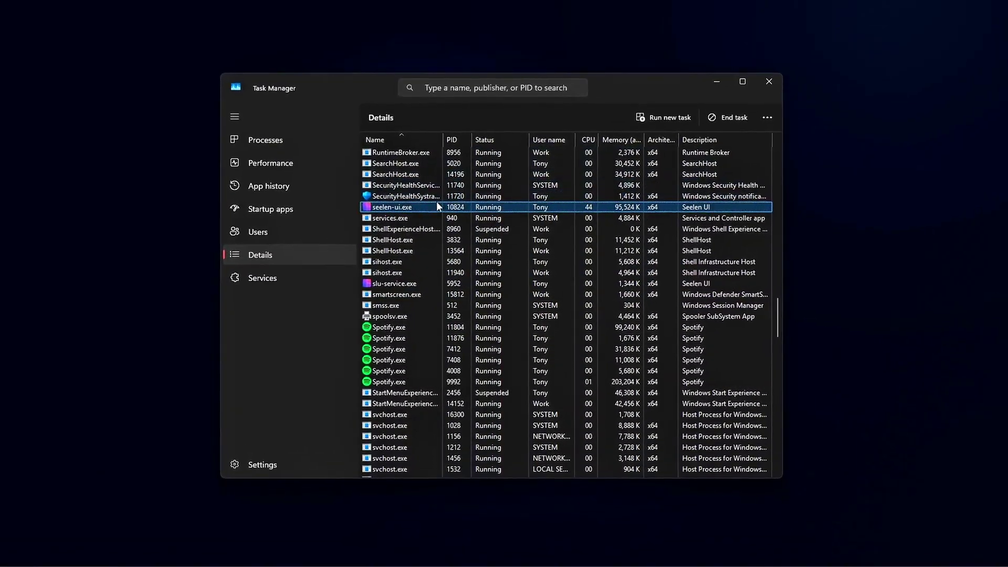
{"action": "key", "text": "Down"}
{"action": "key", "text": "Down"}
{"action": "key", "text": "Down"}
{"action": "key", "text": "Down"}
{"action": "key", "text": "Down"}
{"action": "key", "text": "Down"}
{"action": "key", "text": "Down"}
{"action": "key", "text": "Down"}
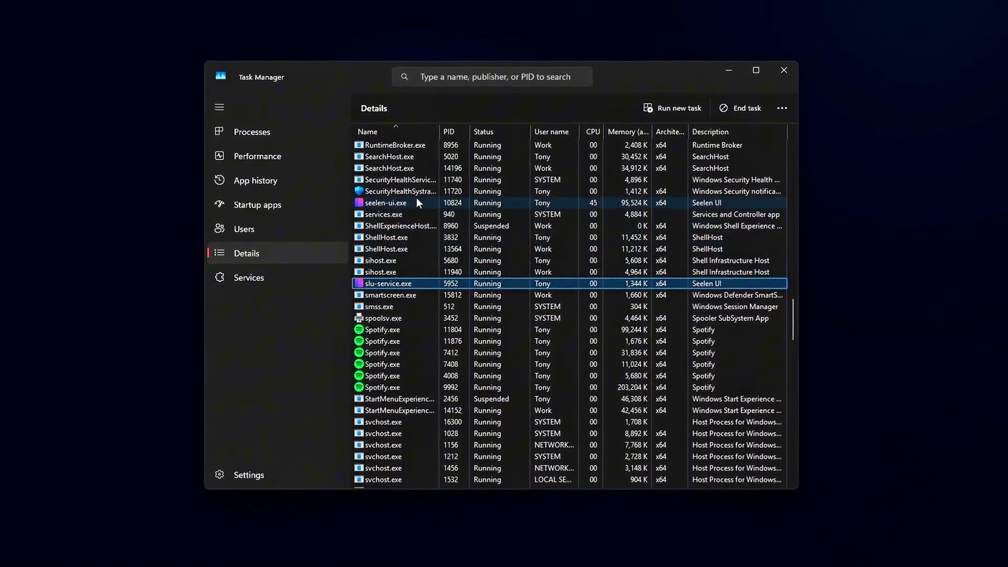
{"action": "key", "text": "Down"}
{"action": "scroll", "coordinate": [415, 202], "scroll_direction": "down", "scroll_amount": 5}
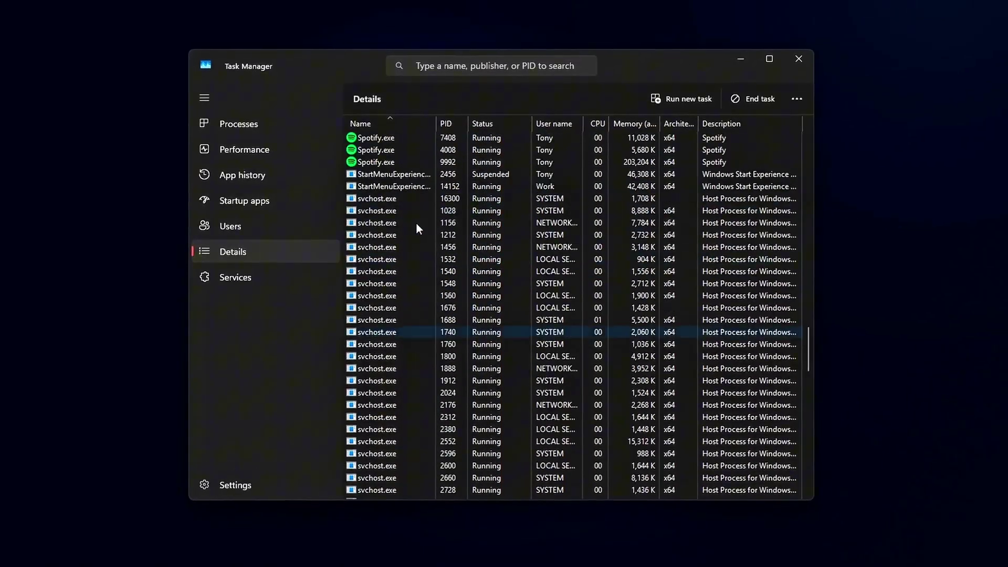
{"action": "scroll", "coordinate": [766, 304], "scroll_direction": "up", "scroll_amount": 3}
{"action": "left_click_drag", "start_coordinate": [813, 330], "coordinate": [815, 115]}
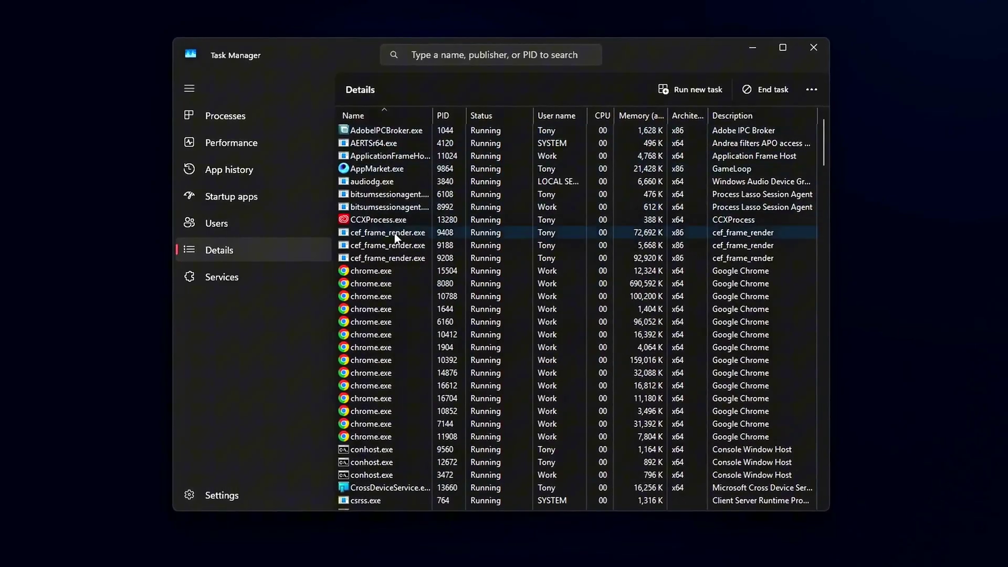
Step: Open the Set affinity settings for AppMarket.exe to review its CPU assignment
{"action": "left_click", "coordinate": [388, 167]}
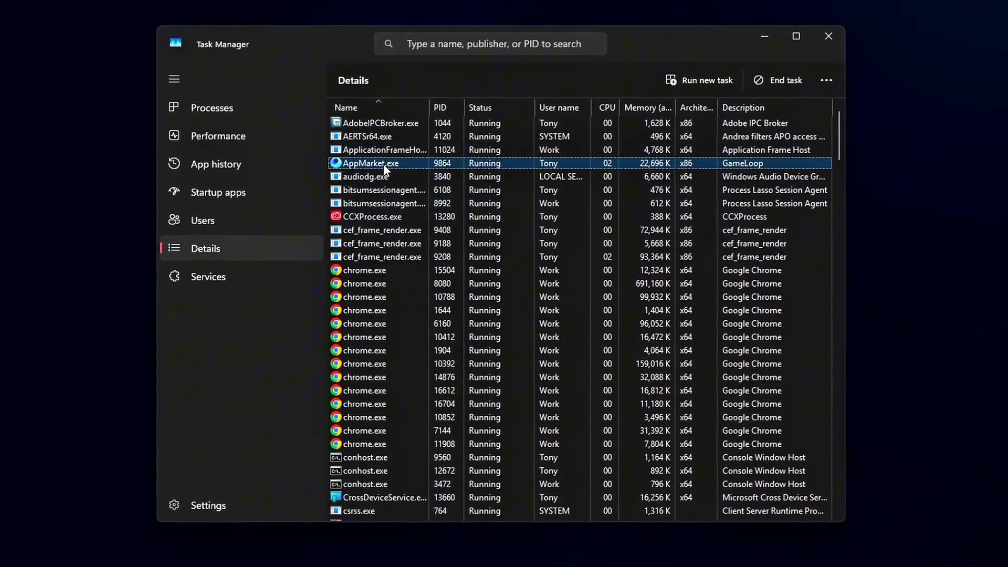
{"action": "right_click", "coordinate": [383, 162]}
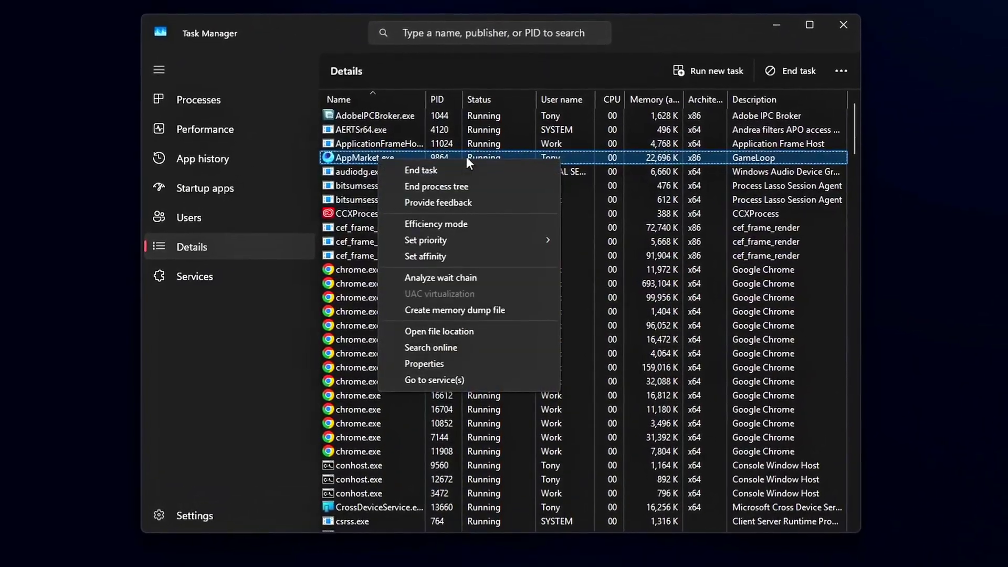
{"action": "left_click", "coordinate": [465, 256]}
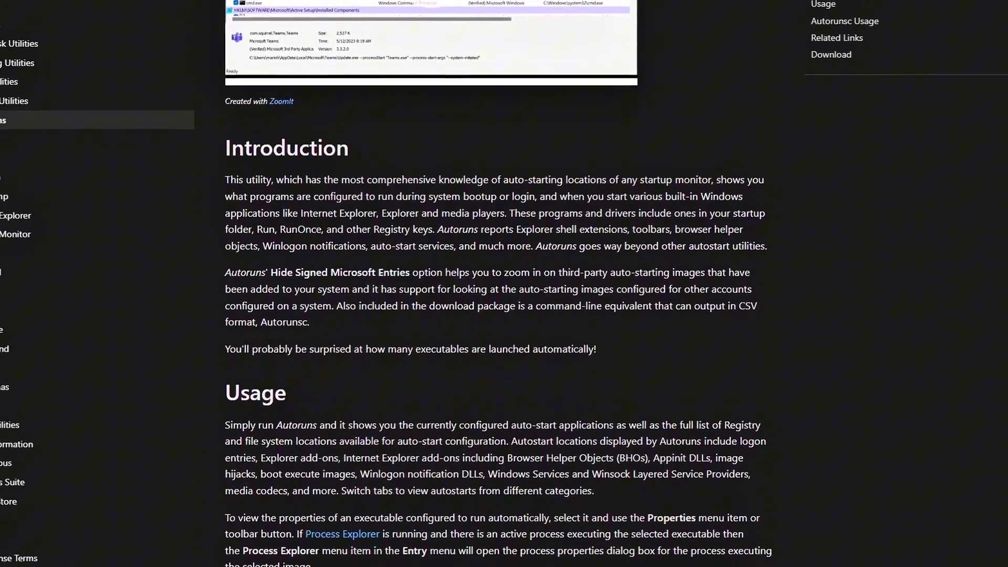
{"action": "scroll", "coordinate": [499, 283], "scroll_direction": "down", "scroll_amount": 2}
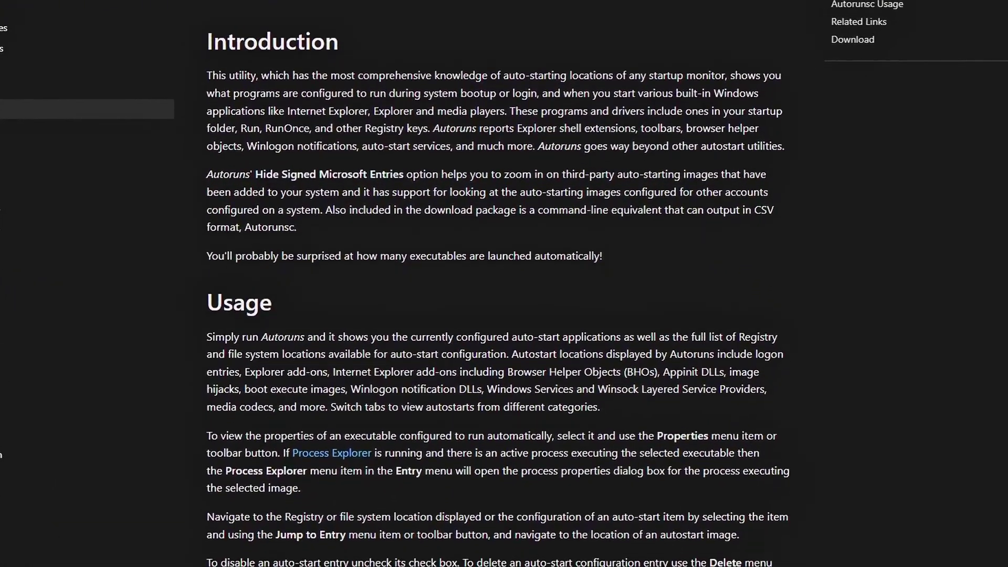
{"action": "scroll", "coordinate": [499, 284], "scroll_direction": "down", "scroll_amount": 4}
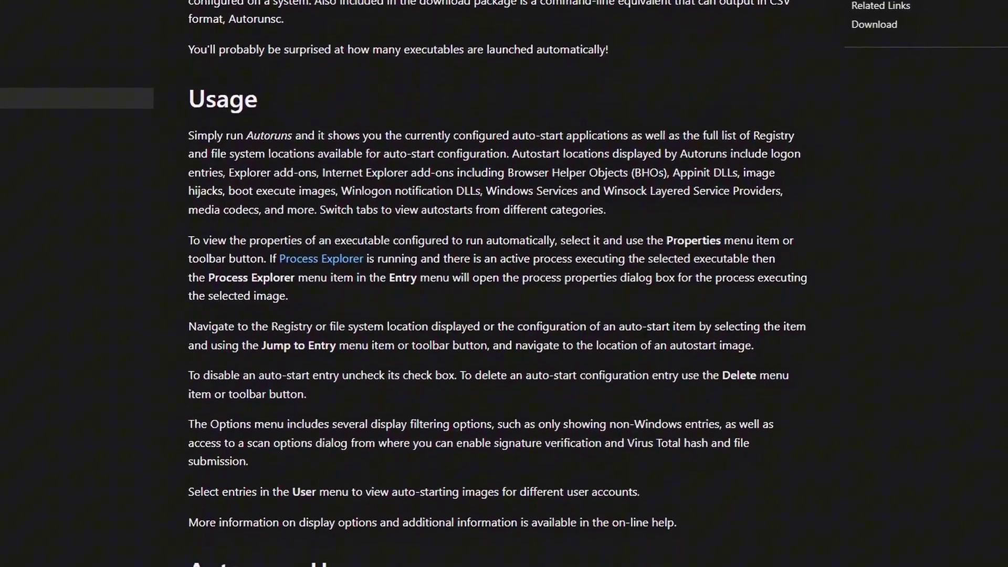
{"action": "scroll", "coordinate": [499, 284], "scroll_direction": "down", "scroll_amount": 5}
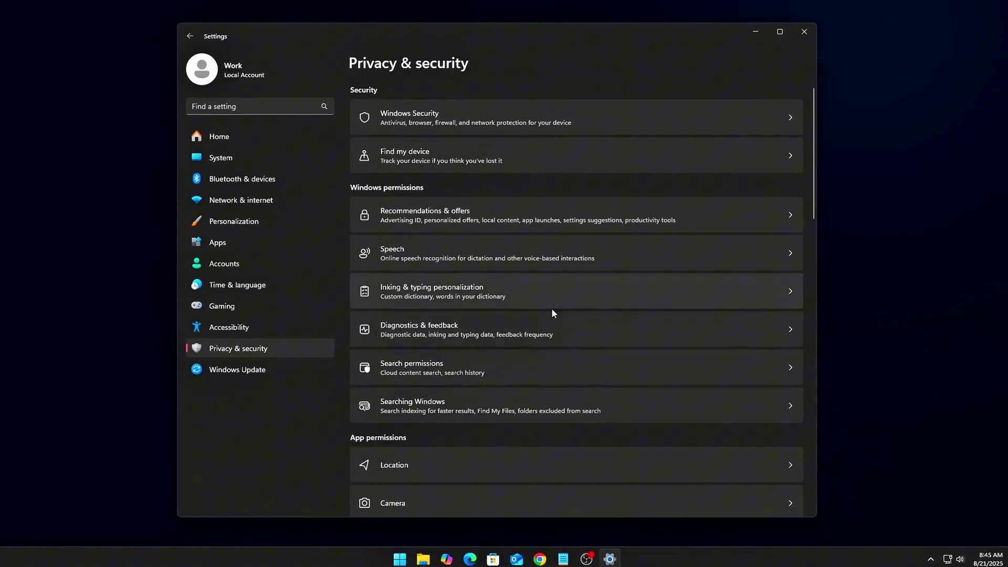
Step: In Diagnostics & feedback, toggle Send optional diagnostic data on and back off
{"action": "left_click", "coordinate": [532, 331]}
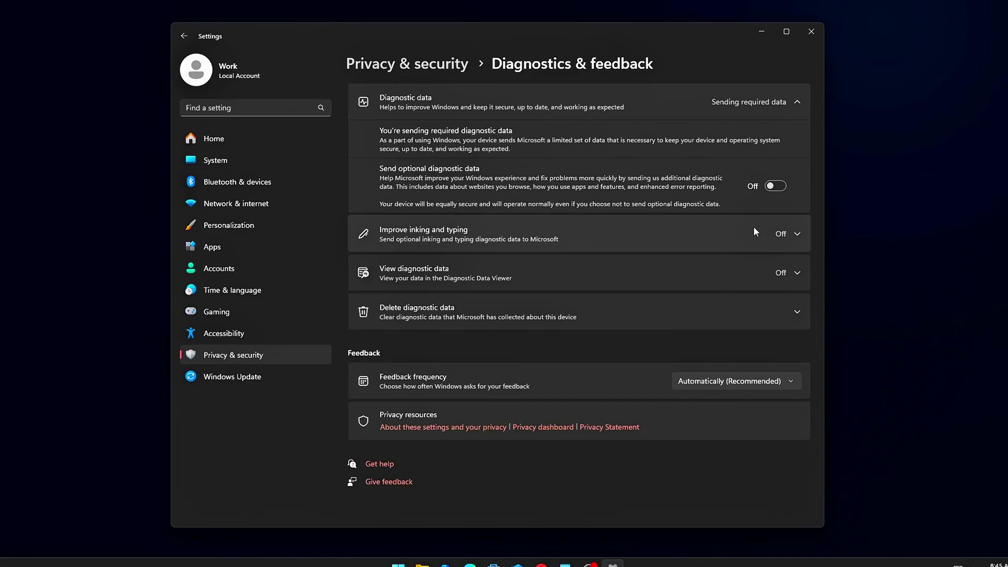
{"action": "left_click", "coordinate": [780, 189]}
{"action": "left_click", "coordinate": [780, 189]}
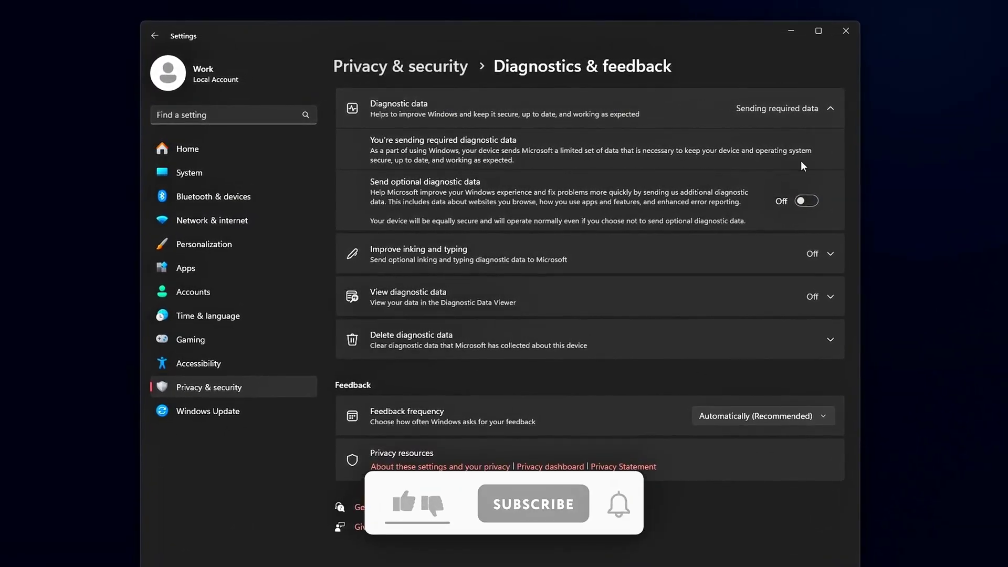
Step: Expand the View diagnostic data, Improve inking and typing, and Delete diagnostic data sections
{"action": "left_click", "coordinate": [835, 297]}
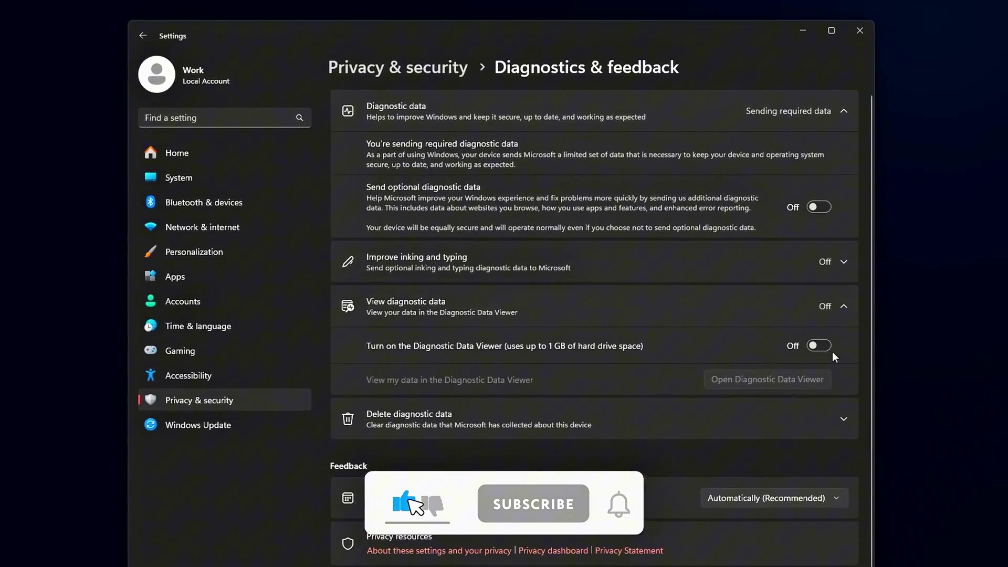
{"action": "left_click", "coordinate": [843, 264]}
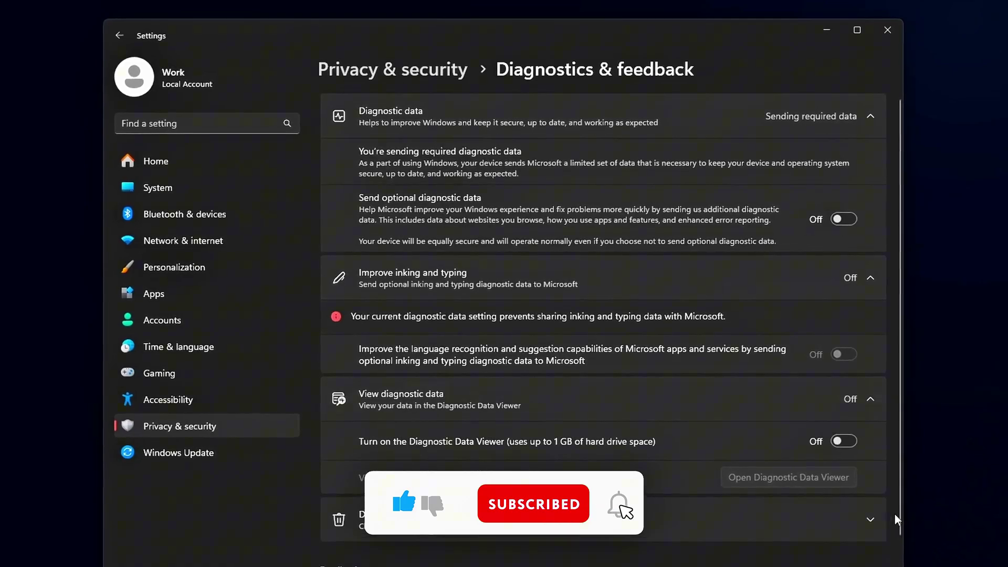
{"action": "left_click", "coordinate": [889, 518]}
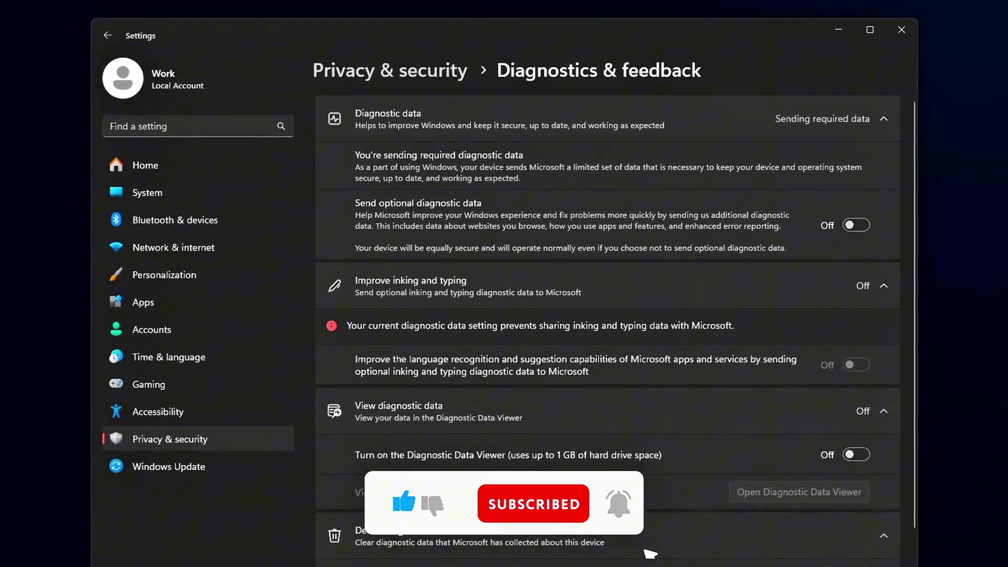